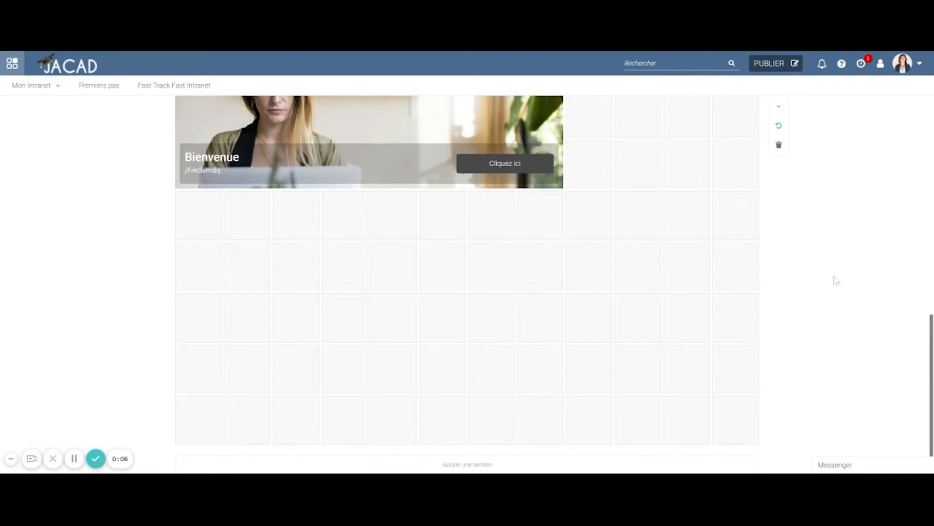
Mark out a block five columns wide and five rows high below the Bienvenue cover and add a Contenu widget to it.
{"action": "left_click_drag", "start_coordinate": [203, 219], "coordinate": [385, 419]}
{"action": "left_click", "coordinate": [309, 321]}
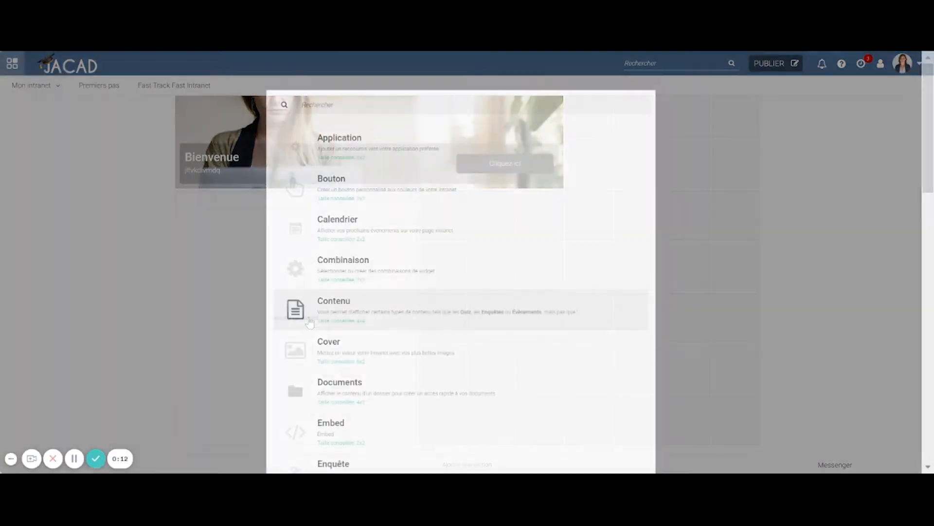
{"action": "left_click", "coordinate": [385, 313]}
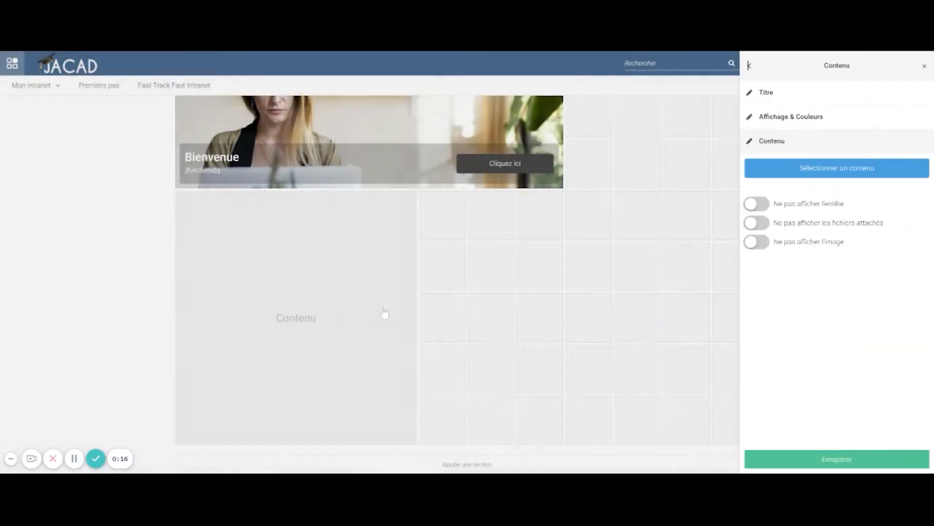
Choose the article "Session de formations TRIMESTRE 1 récap" as the content of the new widget.
{"action": "left_click", "coordinate": [866, 171]}
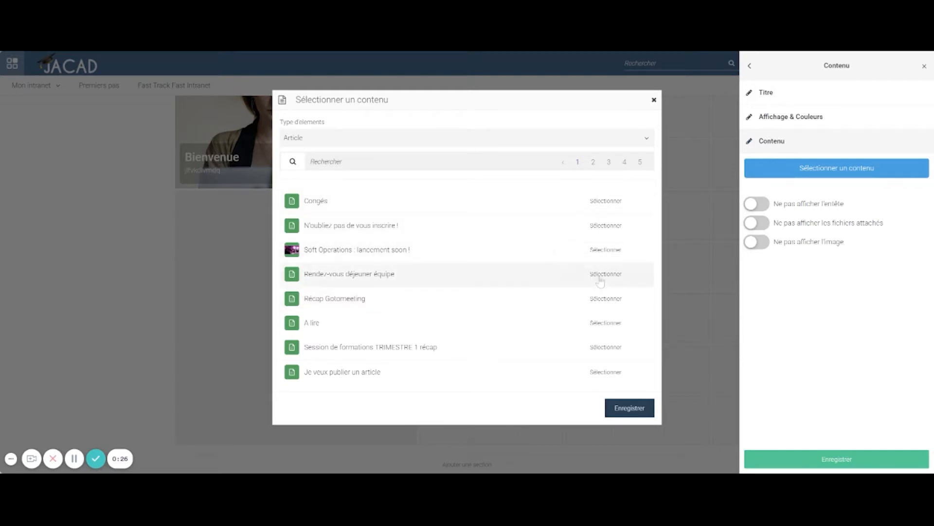
{"action": "left_click", "coordinate": [606, 346]}
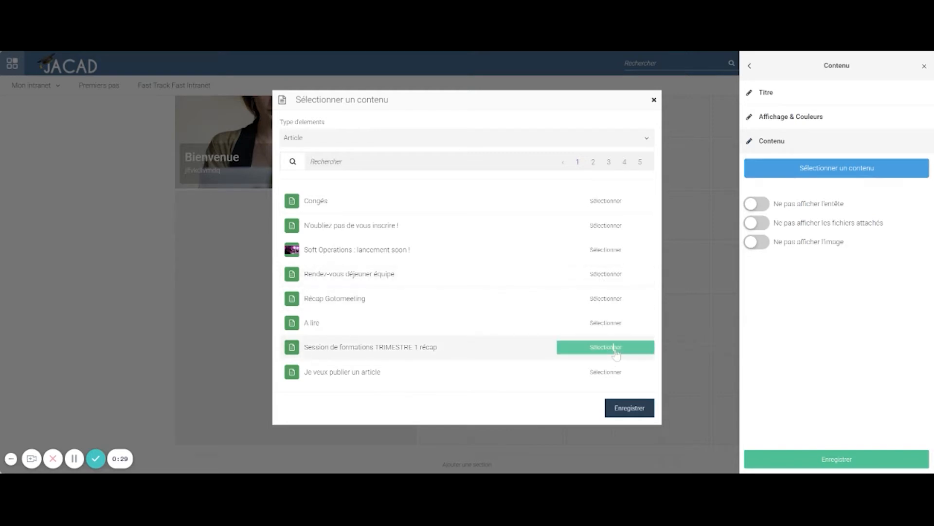
{"action": "left_click", "coordinate": [631, 411]}
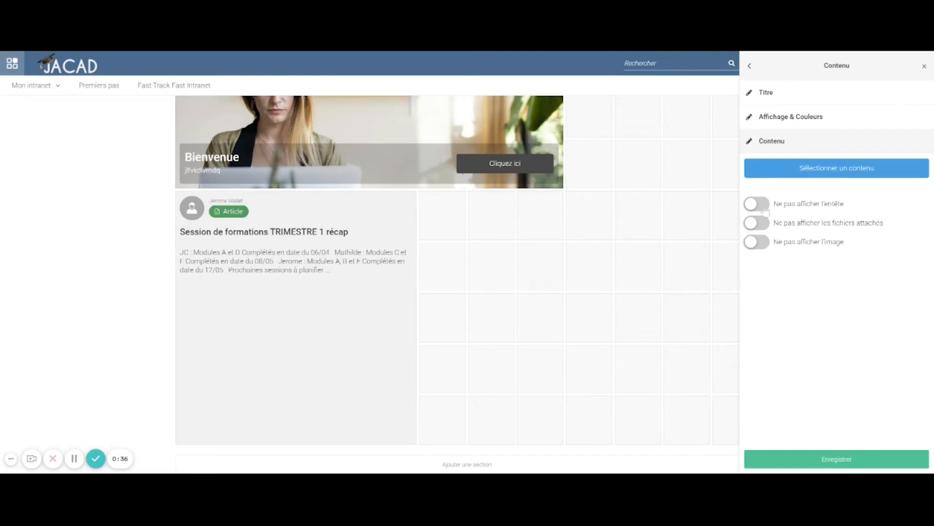
Preview the article with its header hidden, restore the header, and save the content widget.
{"action": "left_click", "coordinate": [763, 207]}
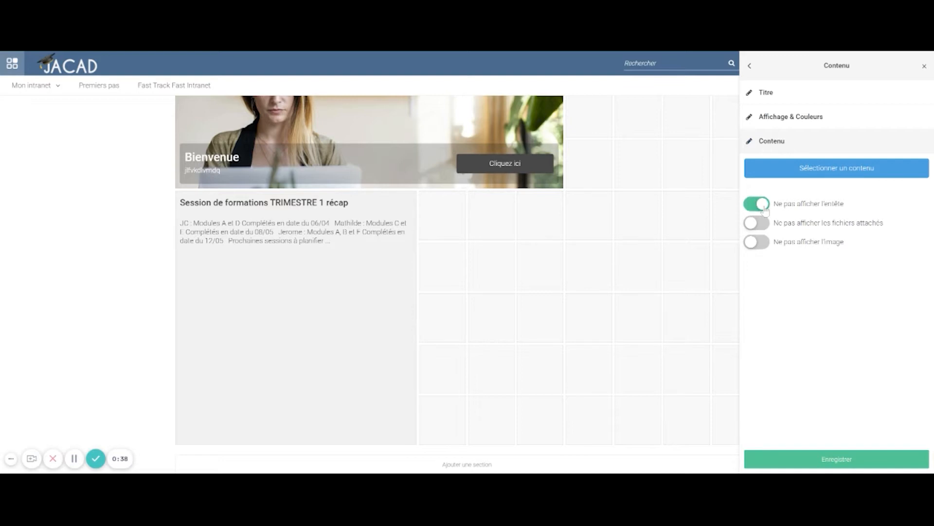
{"action": "left_click", "coordinate": [764, 208]}
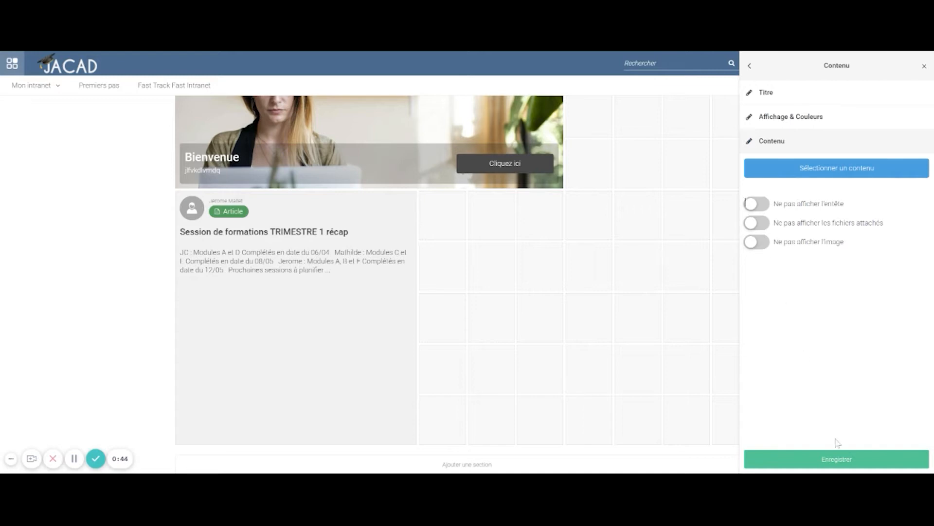
{"action": "left_click", "coordinate": [838, 462]}
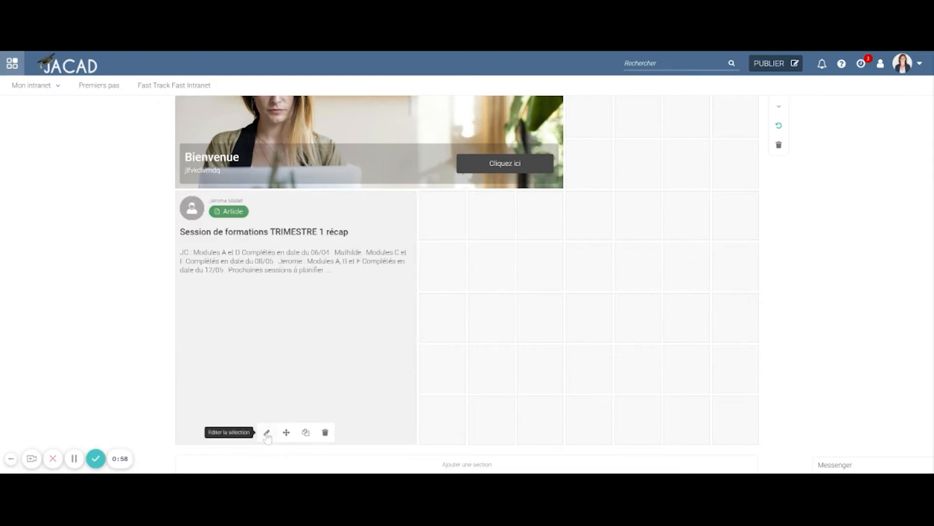
Shrink the content widget to a block five columns wide and two rows high.
{"action": "left_click", "coordinate": [267, 434]}
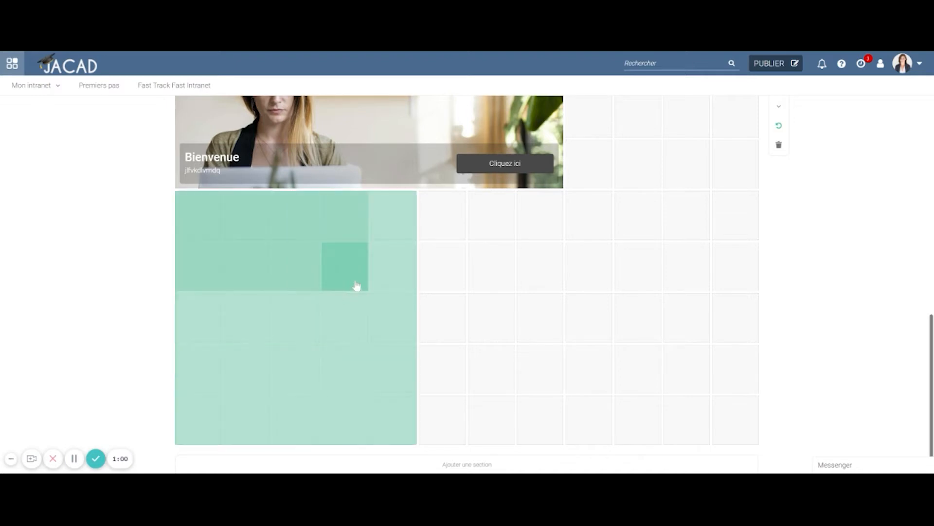
{"action": "left_click", "coordinate": [397, 314]}
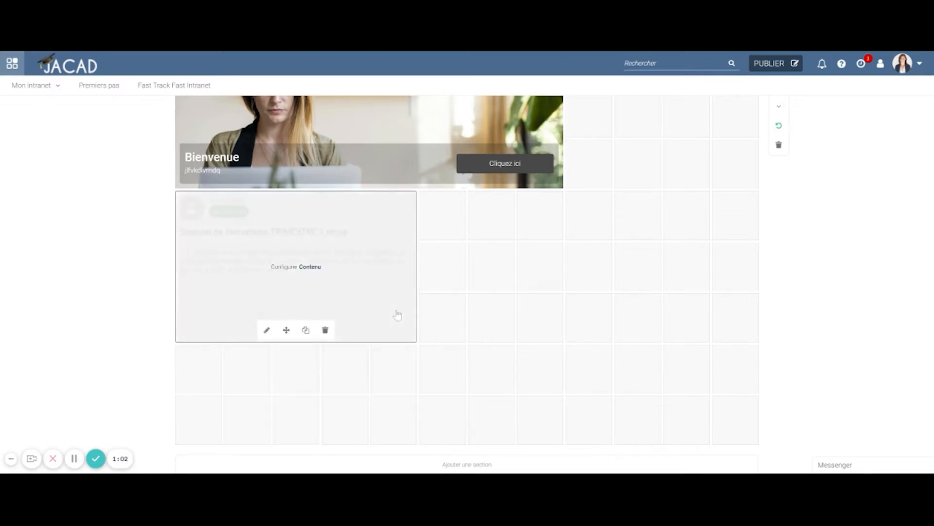
{"action": "left_click", "coordinate": [267, 331]}
{"action": "left_click", "coordinate": [390, 269]}
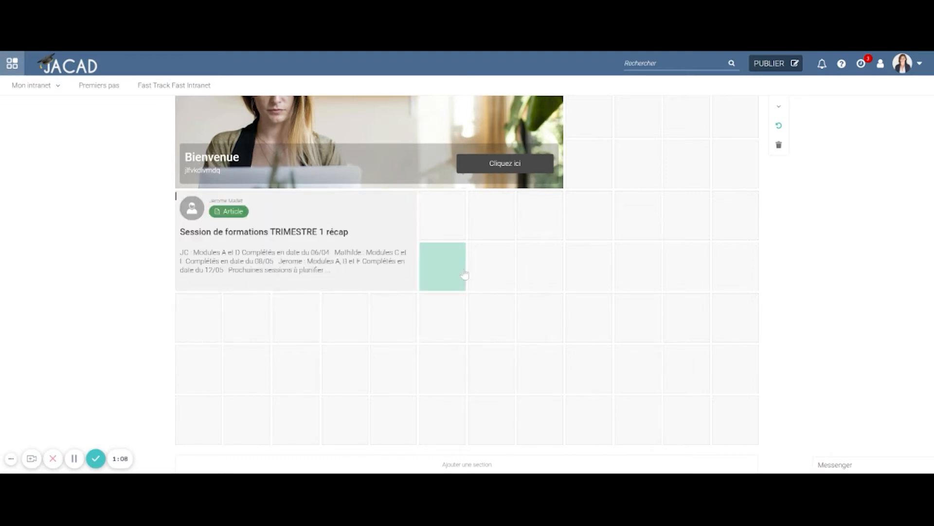
Give the content widget a white background and a blue-grey border of size 1.
{"action": "left_click", "coordinate": [385, 227]}
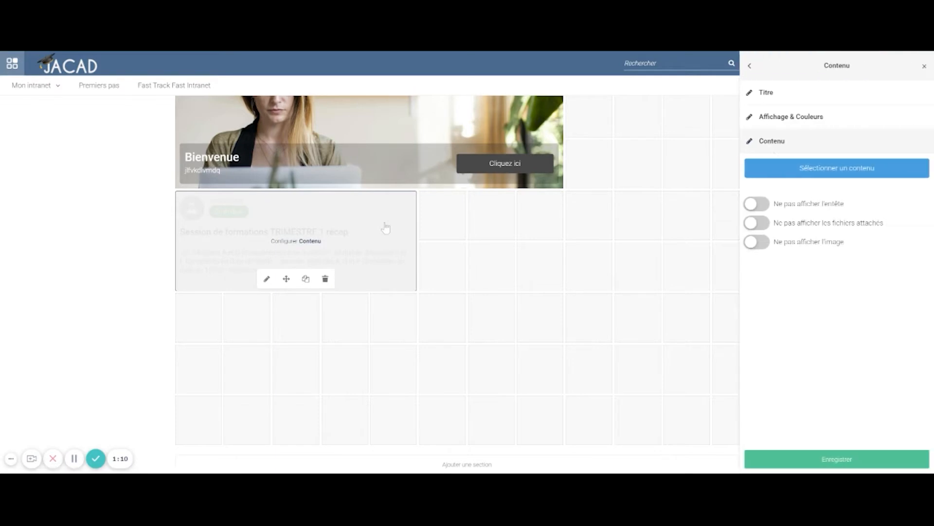
{"action": "left_click", "coordinate": [815, 119]}
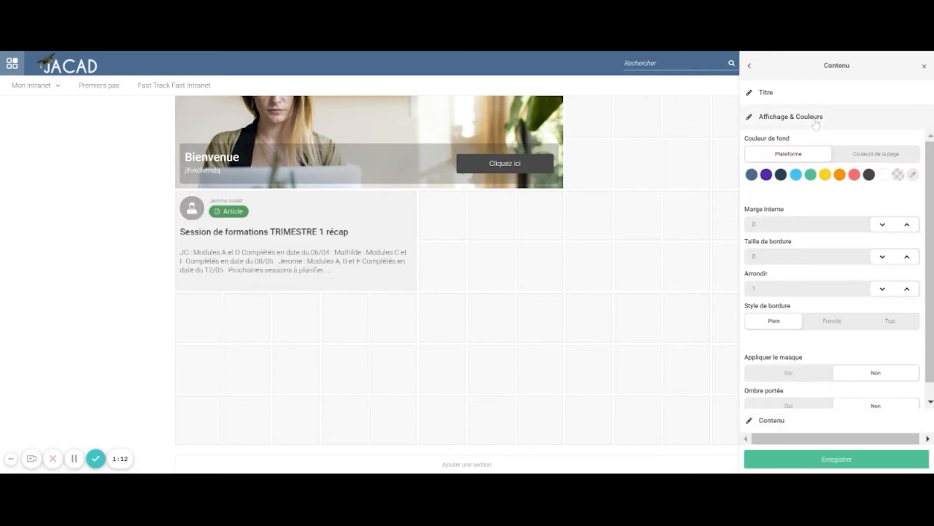
{"action": "left_click", "coordinate": [884, 179]}
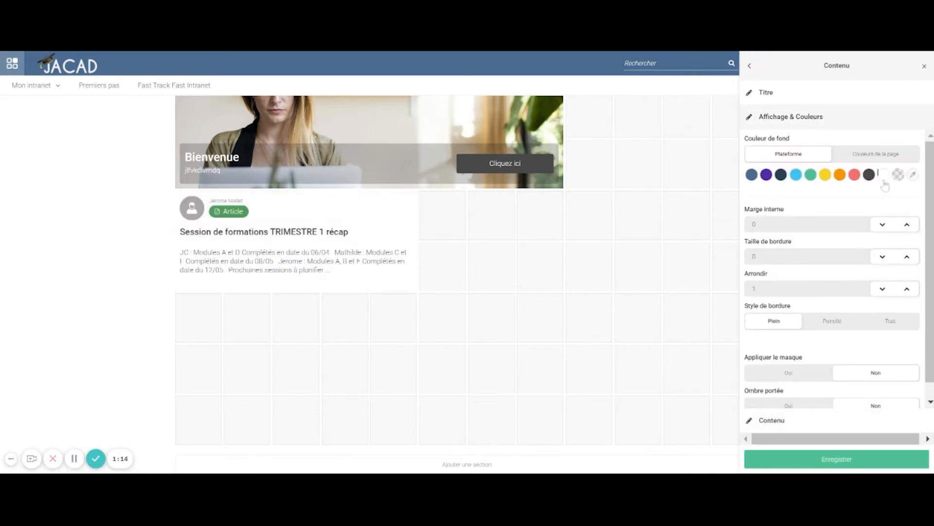
{"action": "left_click", "coordinate": [908, 258]}
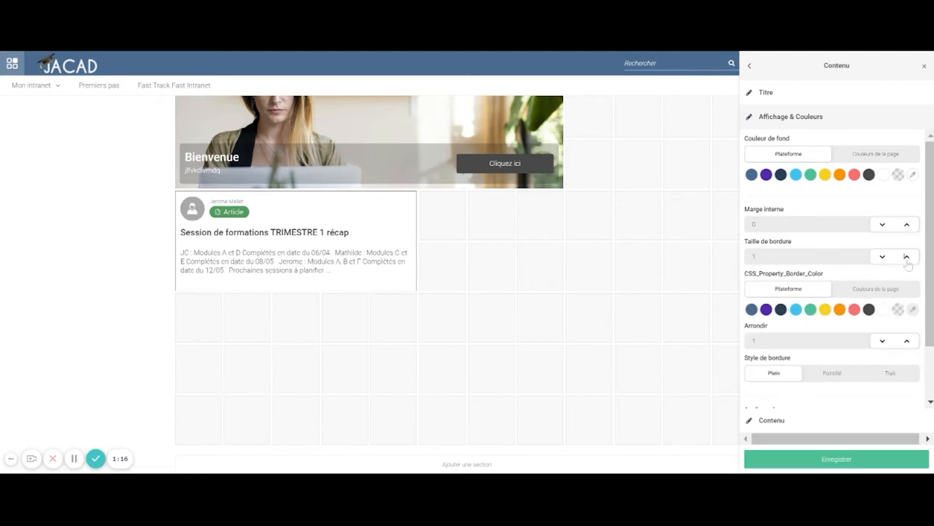
{"action": "left_click", "coordinate": [913, 310]}
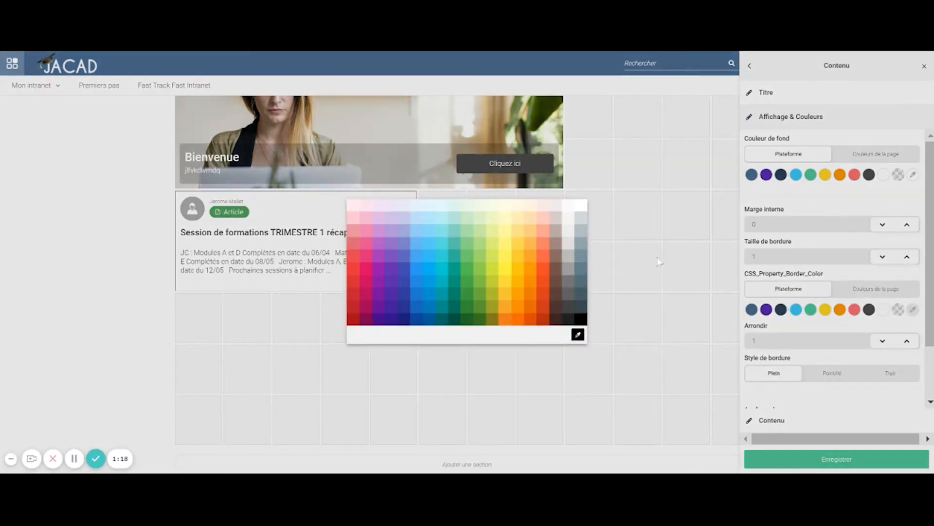
{"action": "left_click", "coordinate": [582, 244]}
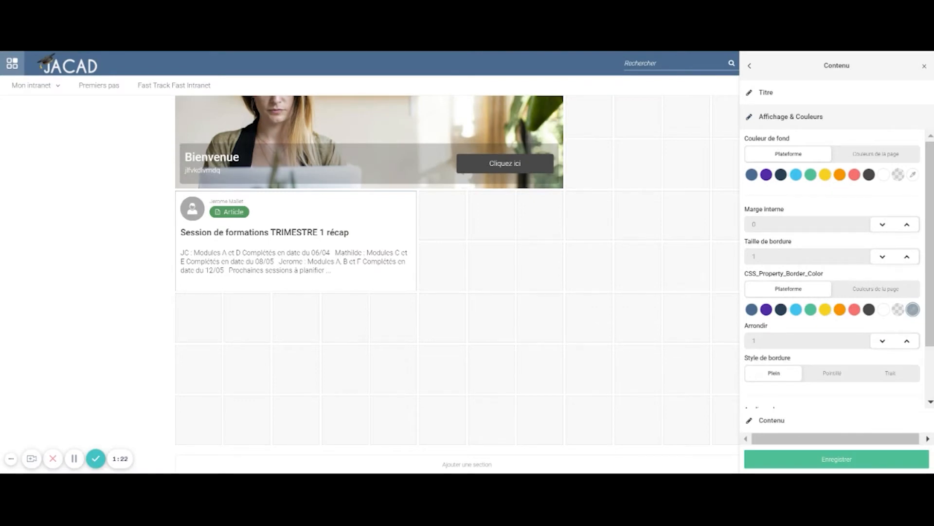
Set the content widget's inner margin to 4 and save the widget.
{"action": "left_click", "coordinate": [907, 225]}
{"action": "left_click", "coordinate": [907, 224]}
{"action": "left_click", "coordinate": [907, 225]}
{"action": "left_click", "coordinate": [907, 226]}
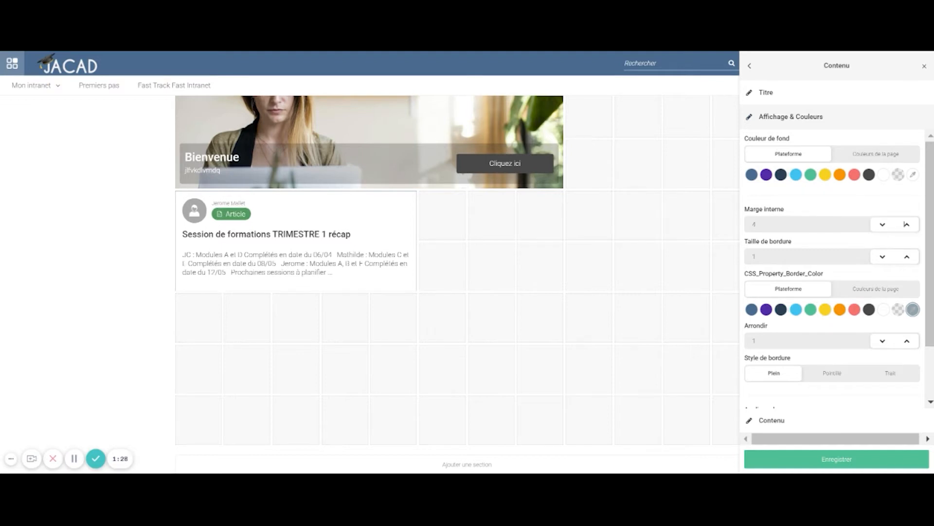
{"action": "left_click", "coordinate": [849, 464]}
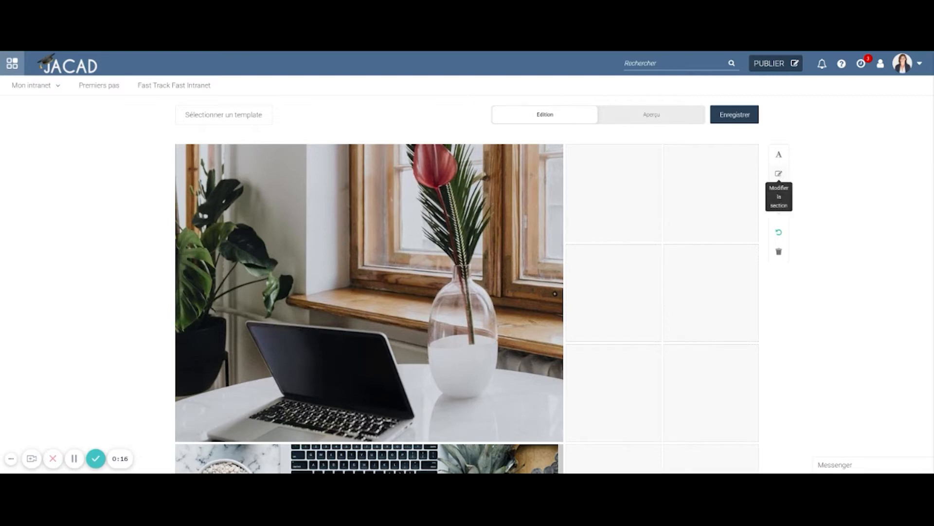
Set the top section's grid to 12 columns and save the section settings.
{"action": "left_click", "coordinate": [779, 175]}
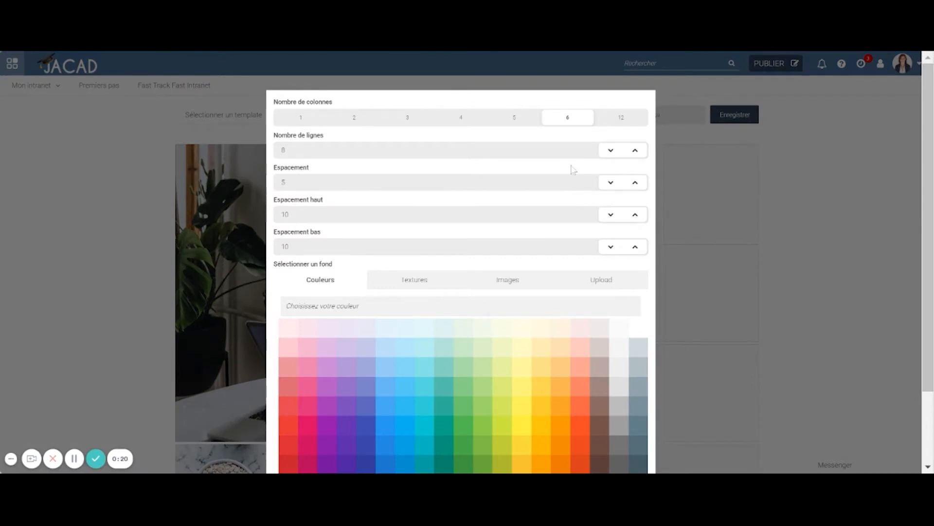
{"action": "left_click", "coordinate": [621, 126]}
{"action": "scroll", "coordinate": [592, 314], "scroll_direction": "down", "scroll_amount": 2}
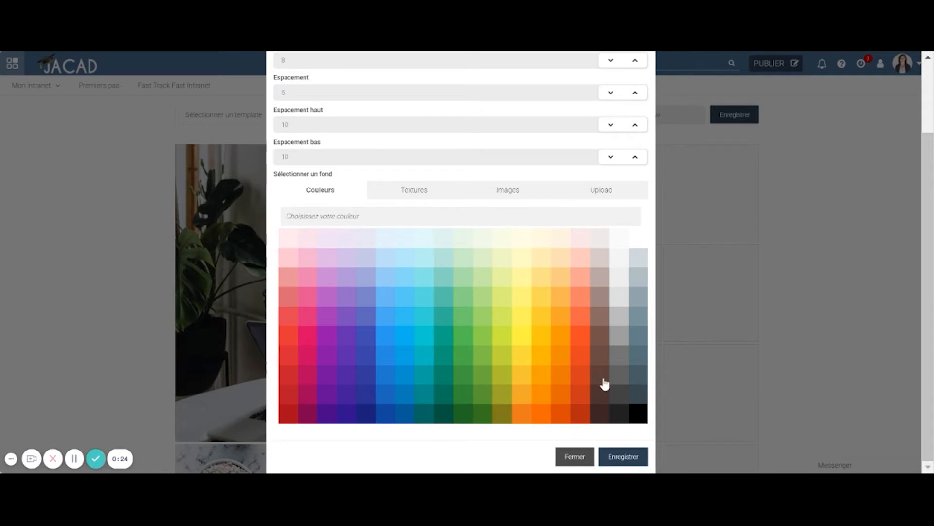
{"action": "left_click", "coordinate": [624, 457]}
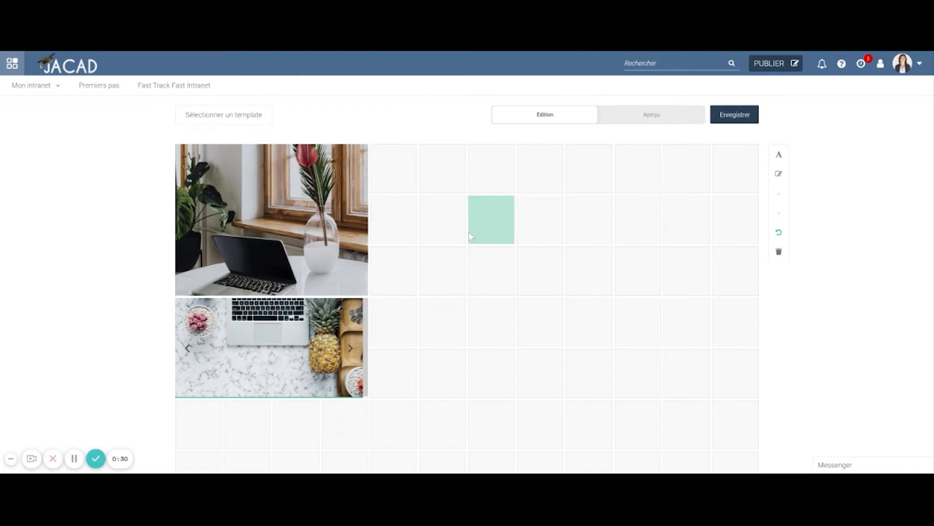
Mark out a block of four columns by four rows beside the laptop image and add a News widget to it.
{"action": "left_click_drag", "start_coordinate": [397, 179], "coordinate": [547, 337]}
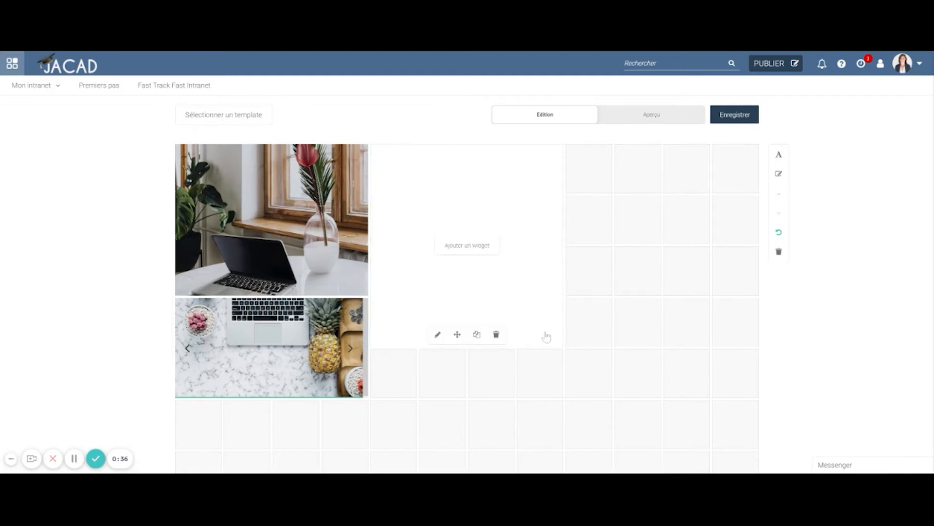
{"action": "left_click", "coordinate": [481, 253]}
{"action": "scroll", "coordinate": [472, 329], "scroll_direction": "down", "scroll_amount": 8}
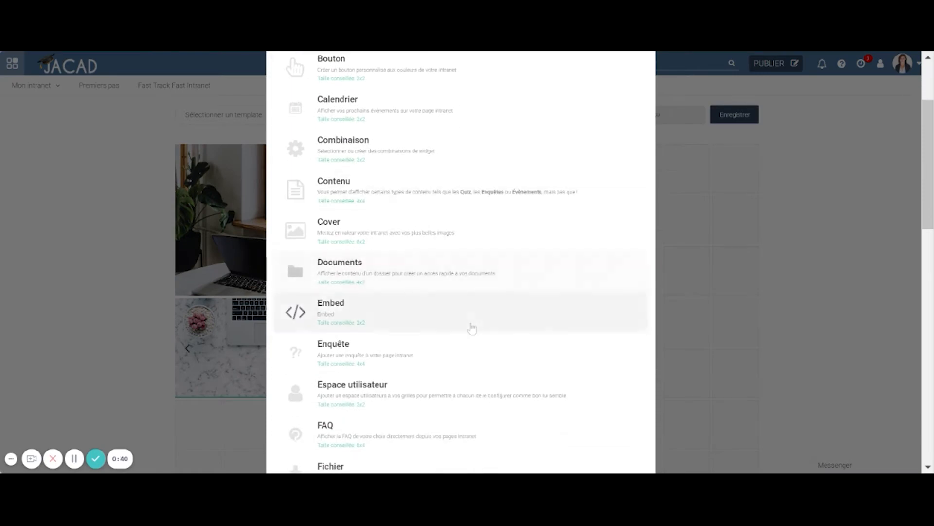
{"action": "scroll", "coordinate": [396, 183], "scroll_direction": "down", "scroll_amount": 4}
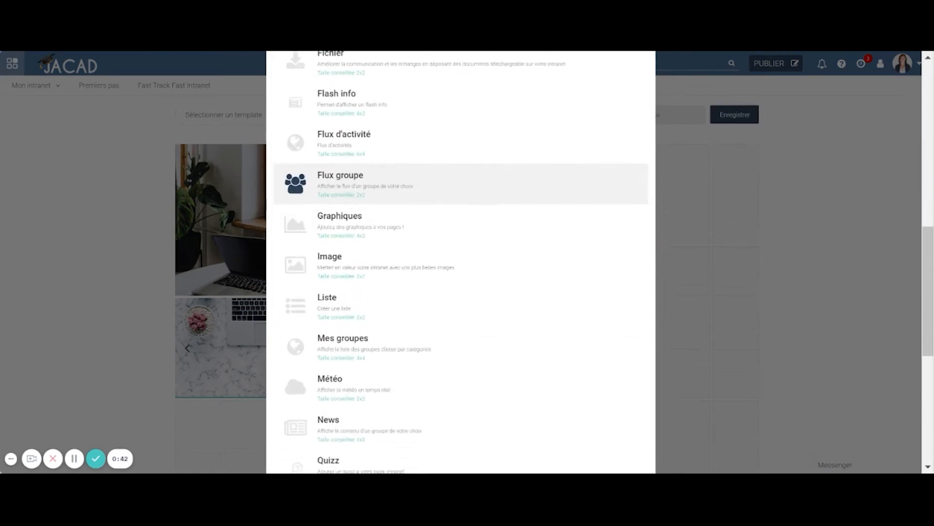
{"action": "left_click", "coordinate": [397, 389]}
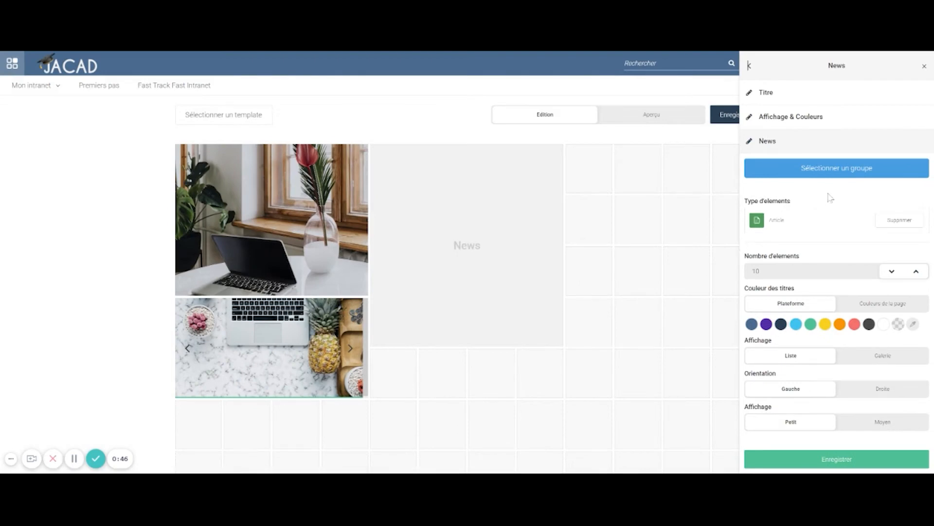
Search the groups for "anim" and set Groupe Animation 2.0 as the source of the News widget.
{"action": "left_click", "coordinate": [846, 168]}
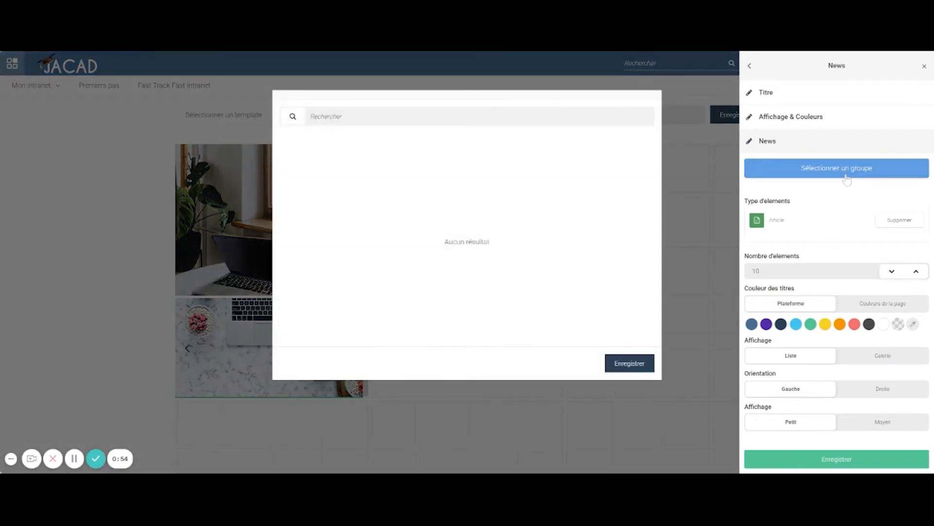
{"action": "type", "text": "anim"}
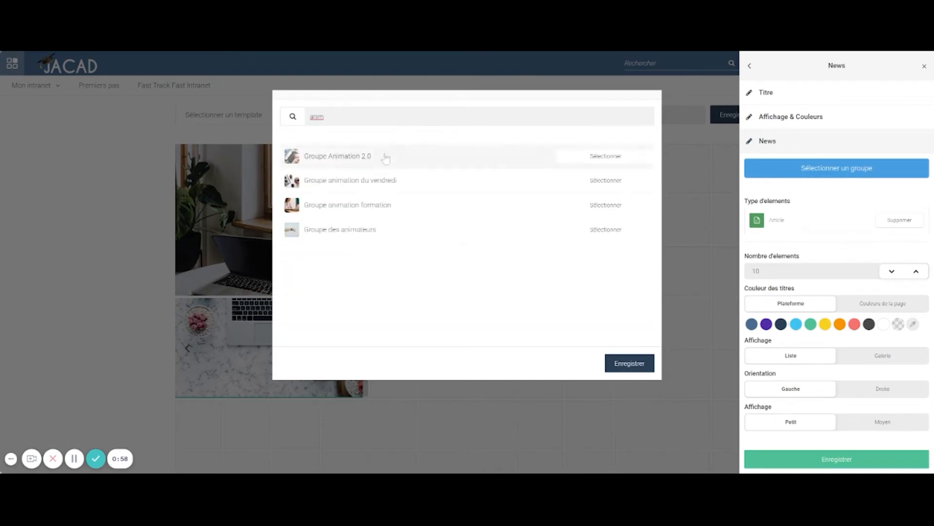
{"action": "left_click", "coordinate": [605, 155]}
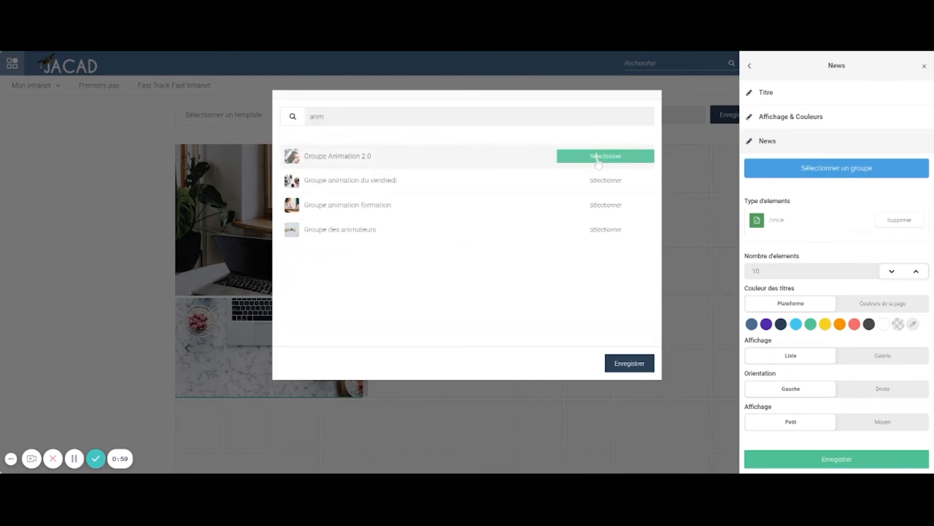
{"action": "left_click", "coordinate": [629, 369]}
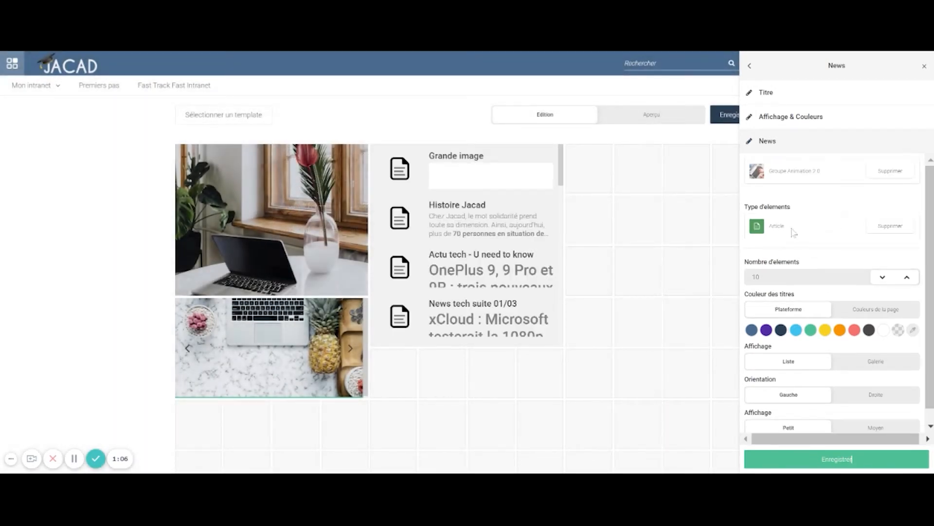
Replace the News widget's Article element type with Flash info.
{"action": "left_click", "coordinate": [885, 236]}
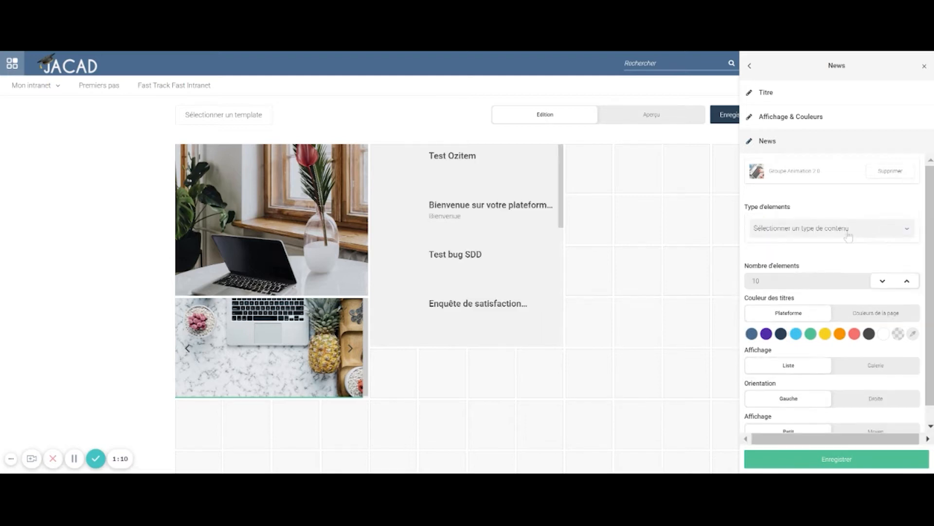
{"action": "left_click", "coordinate": [831, 238]}
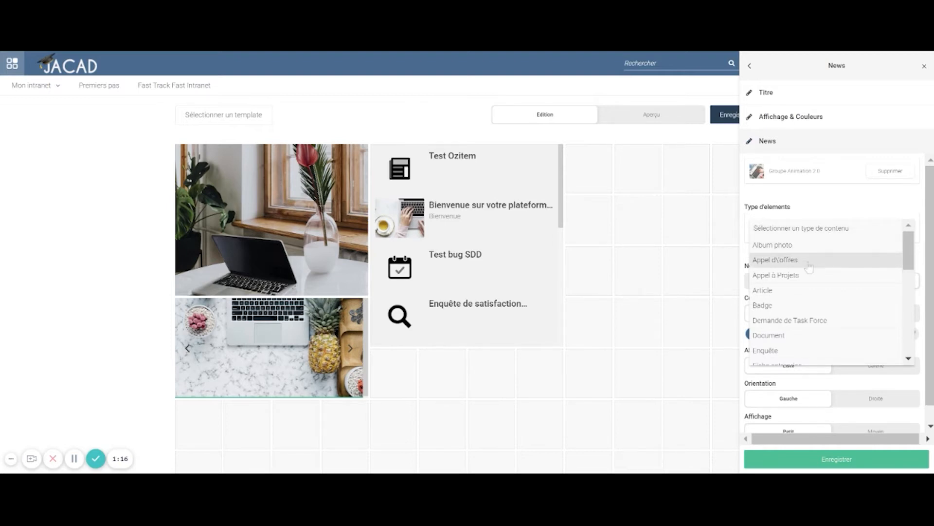
{"action": "scroll", "coordinate": [811, 306], "scroll_direction": "down", "scroll_amount": 2}
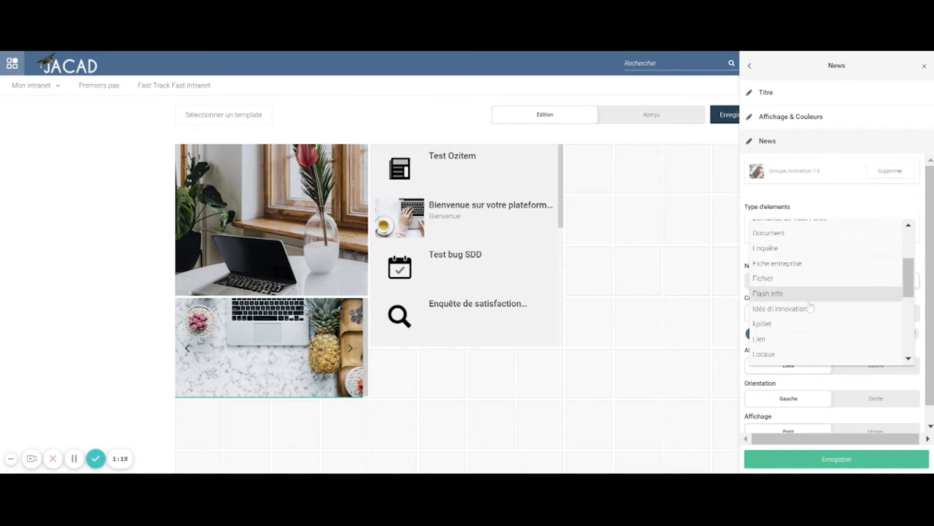
{"action": "scroll", "coordinate": [811, 305], "scroll_direction": "down", "scroll_amount": 1}
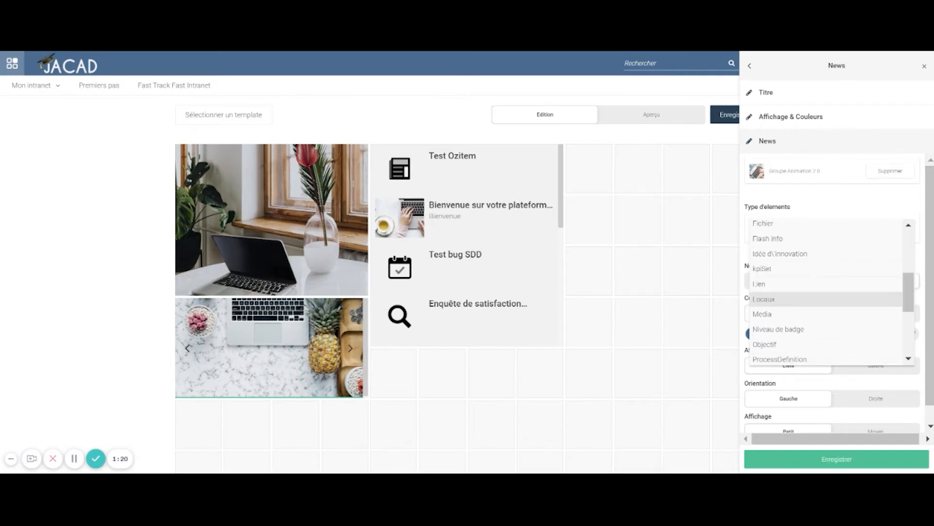
{"action": "scroll", "coordinate": [810, 297], "scroll_direction": "down", "scroll_amount": 3}
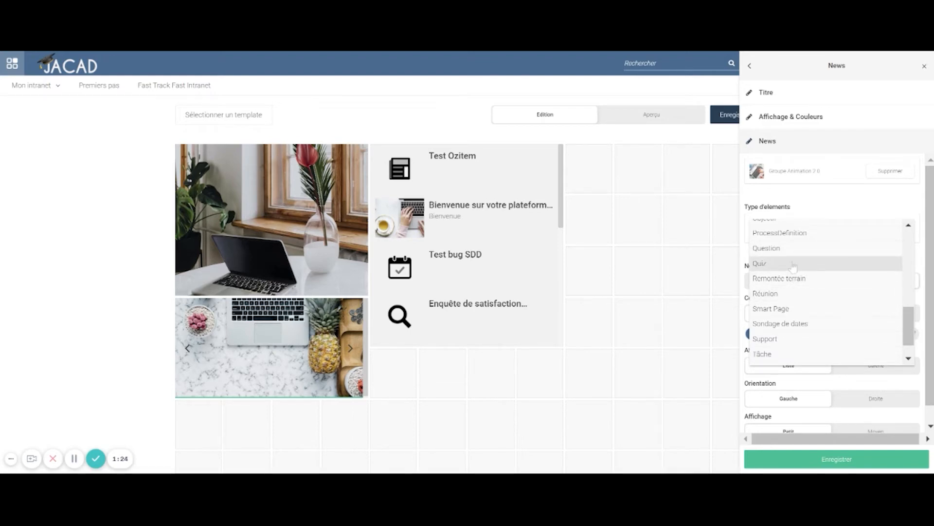
{"action": "scroll", "coordinate": [793, 267], "scroll_direction": "down", "scroll_amount": 1}
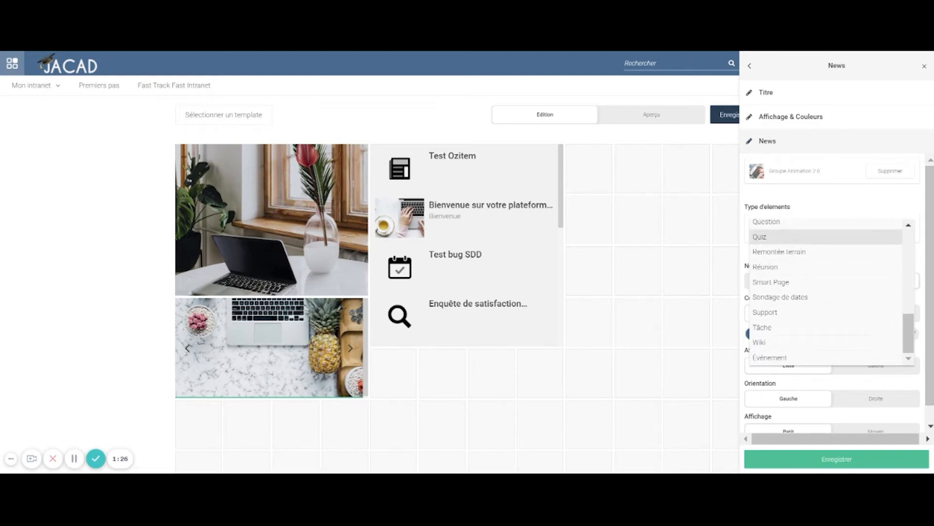
{"action": "scroll", "coordinate": [794, 267], "scroll_direction": "up", "scroll_amount": 2}
{"action": "scroll", "coordinate": [811, 290], "scroll_direction": "up", "scroll_amount": 3}
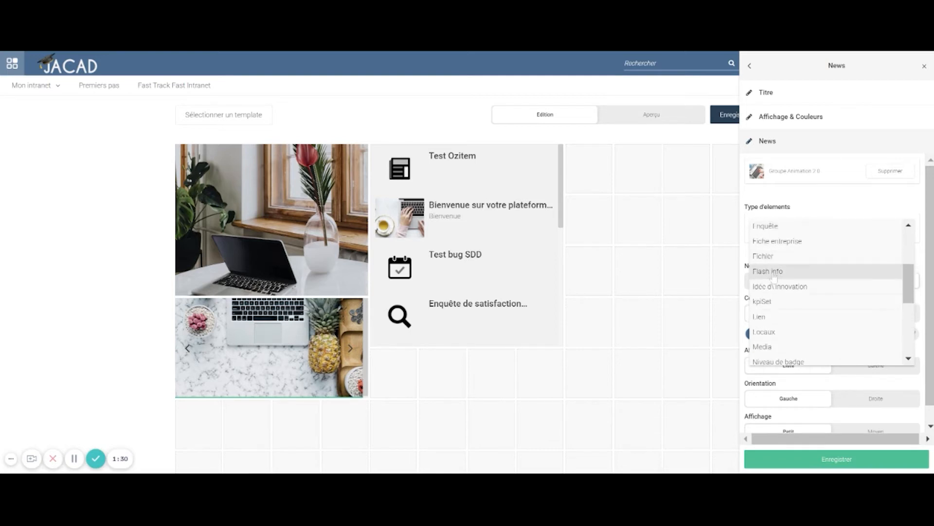
{"action": "left_click", "coordinate": [774, 276]}
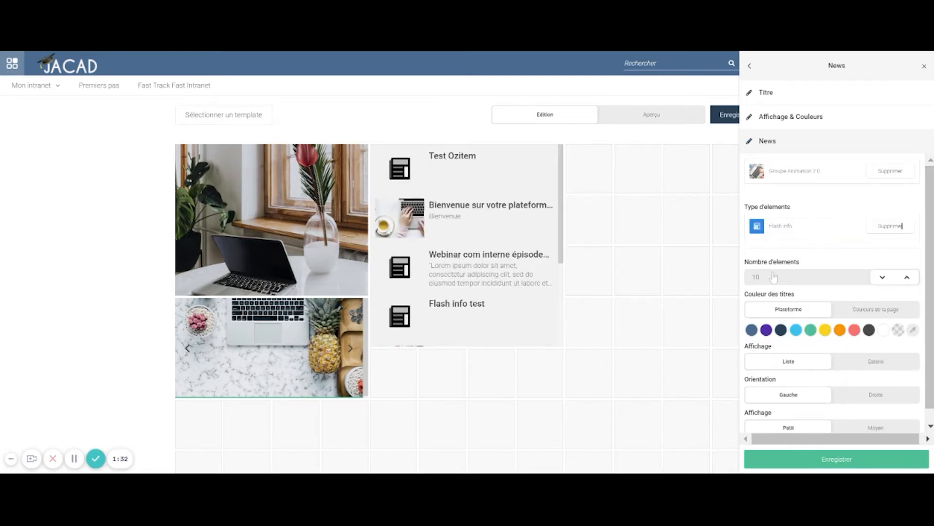
{"action": "scroll", "coordinate": [833, 251], "scroll_direction": "down", "scroll_amount": 1}
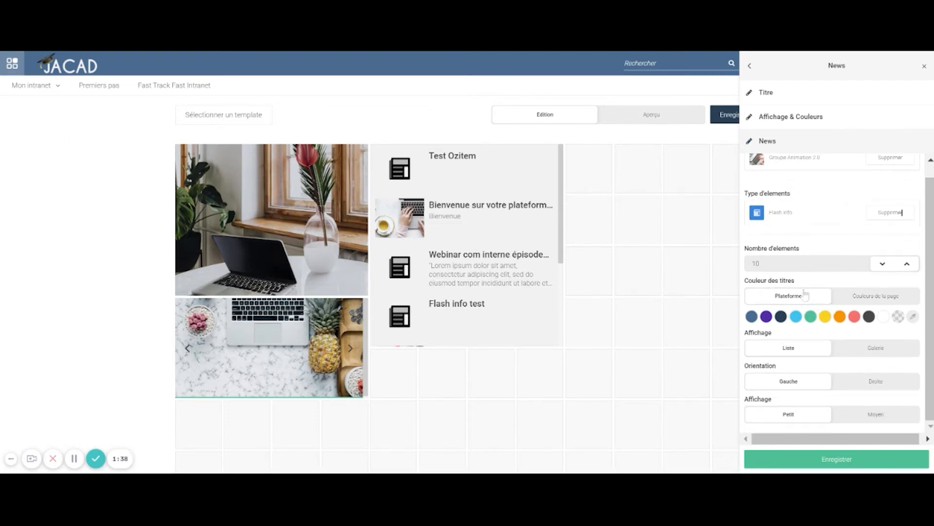
{"action": "left_click", "coordinate": [880, 297]}
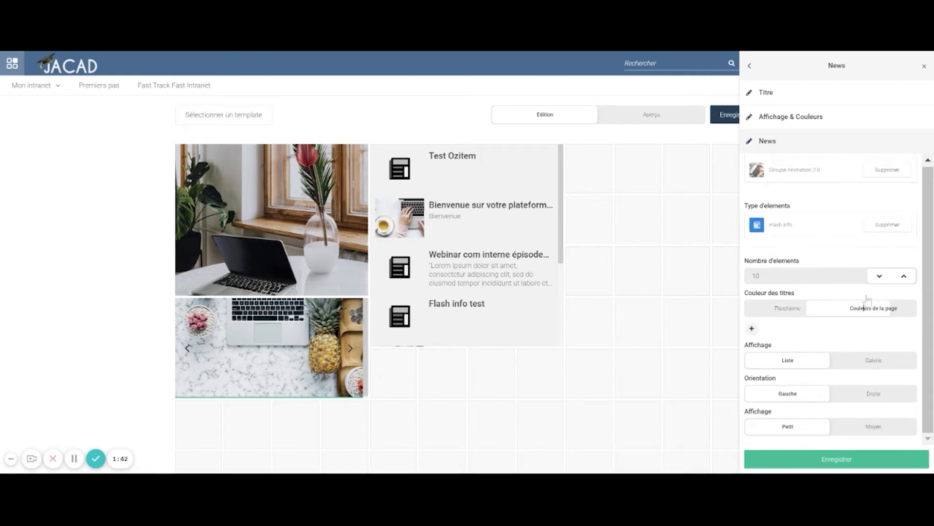
{"action": "left_click", "coordinate": [787, 308]}
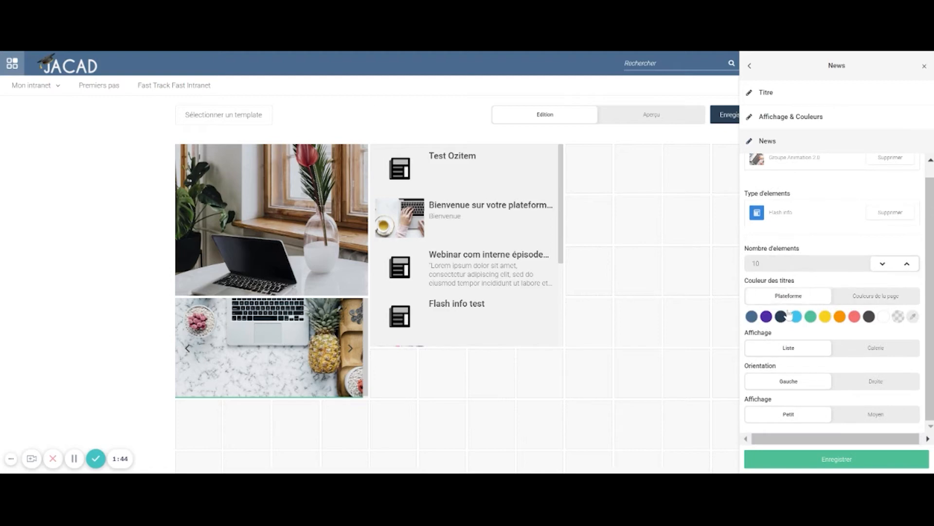
{"action": "left_click", "coordinate": [913, 318]}
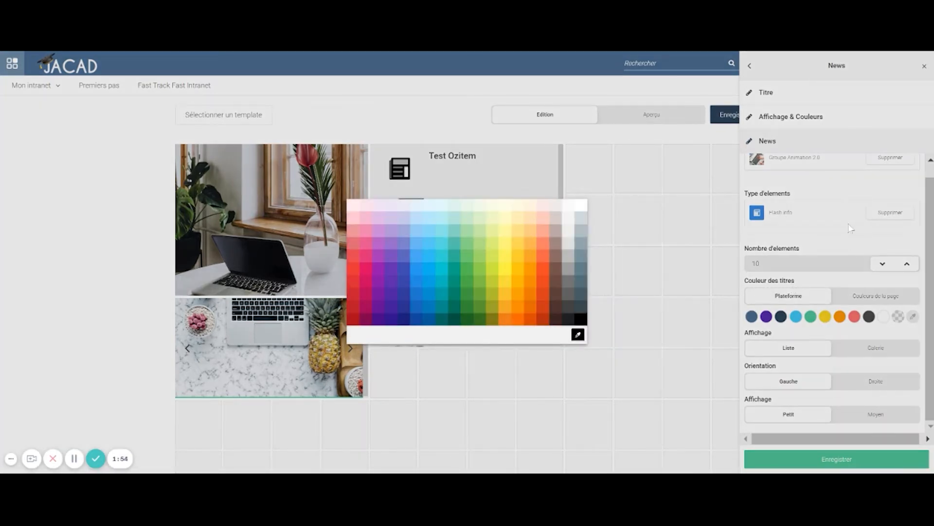
{"action": "left_click", "coordinate": [851, 230]}
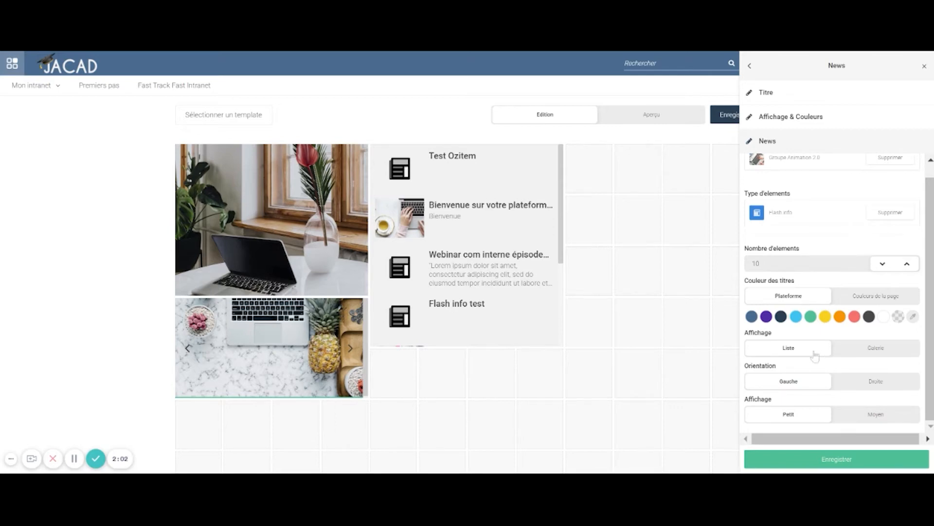
Try the Galerie display for the News widget and return it to Liste.
{"action": "left_click", "coordinate": [855, 354]}
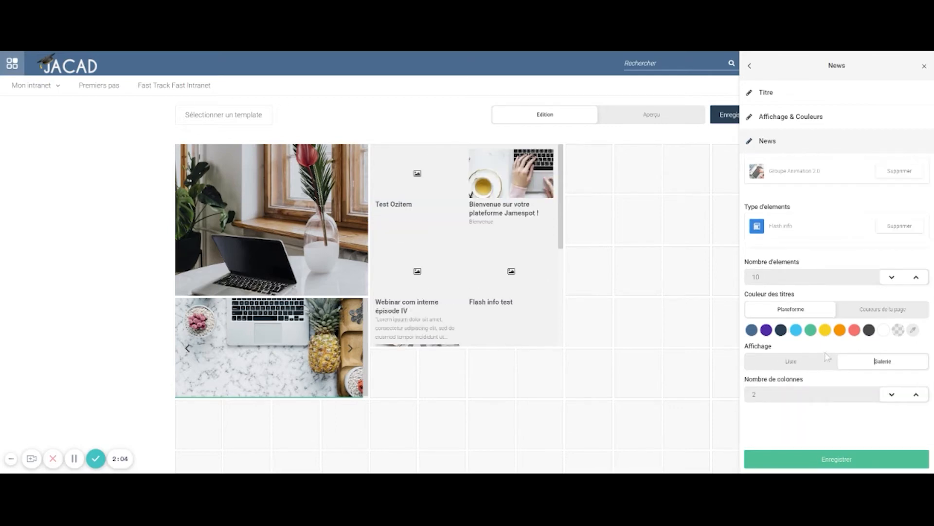
{"action": "left_click", "coordinate": [812, 365]}
{"action": "scroll", "coordinate": [812, 365], "scroll_direction": "down", "scroll_amount": 1}
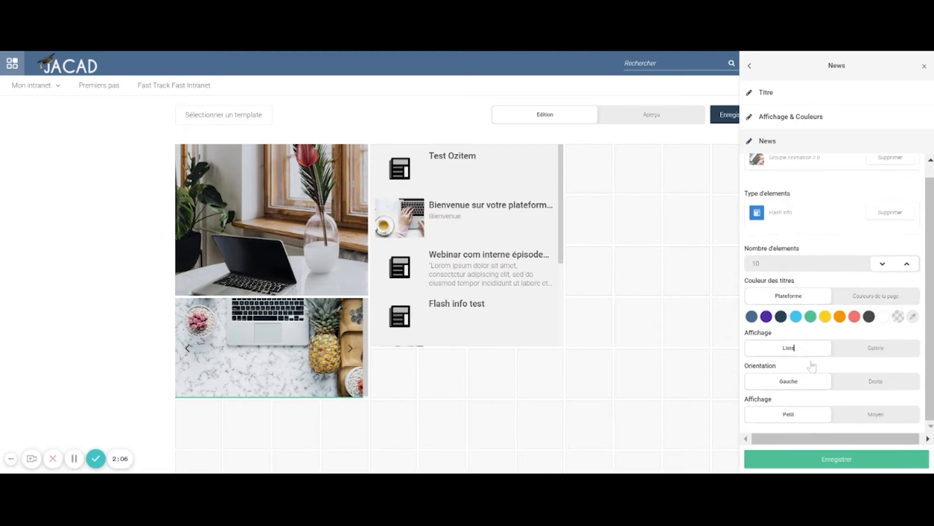
Set the News widget's orientation to Droite, trying the Moyen display size before returning it to Petit.
{"action": "left_click", "coordinate": [855, 386]}
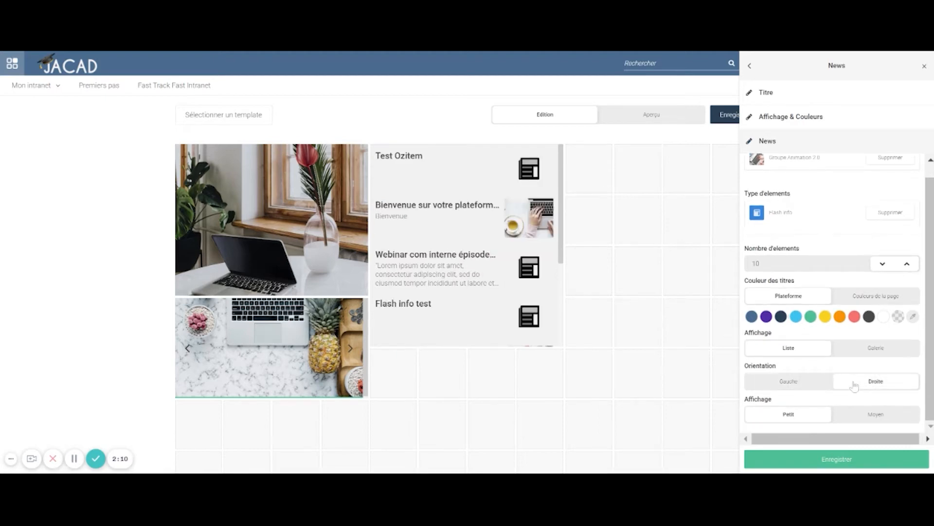
{"action": "left_click", "coordinate": [861, 420]}
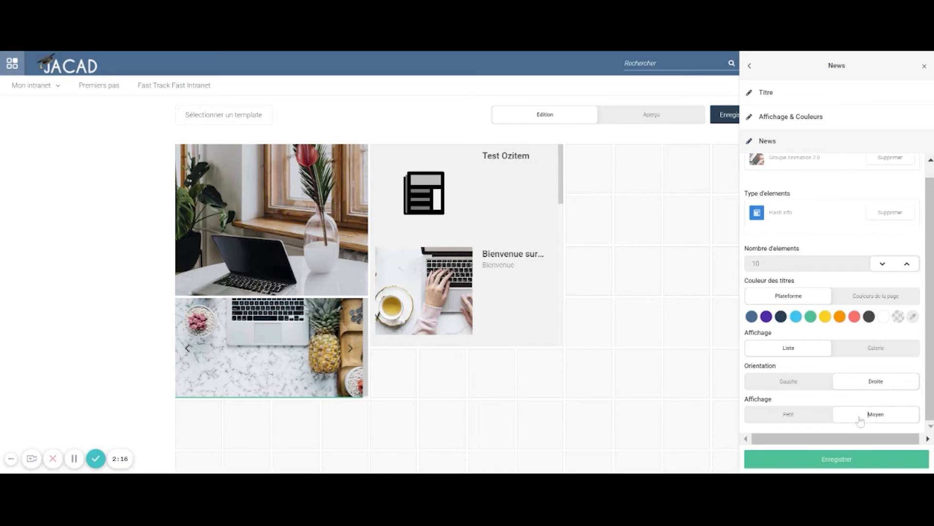
{"action": "left_click", "coordinate": [805, 421]}
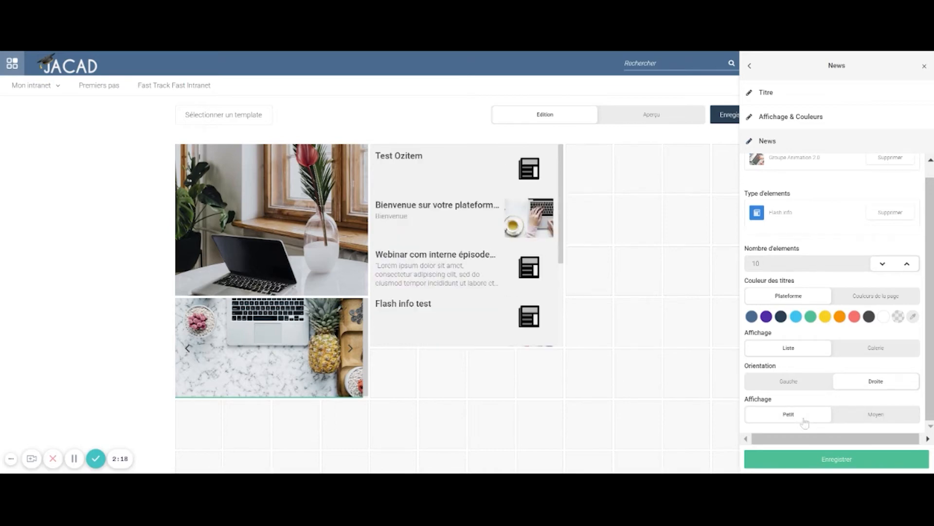
{"action": "scroll", "coordinate": [813, 248], "scroll_direction": "up", "scroll_amount": 1}
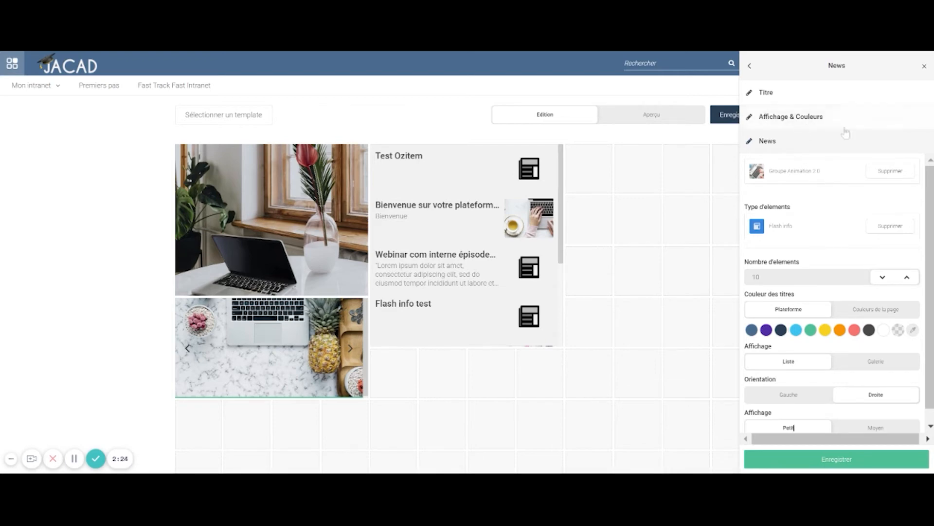
Give the News widget a white background, after trying light blue, and set its inner margin to 8.
{"action": "left_click", "coordinate": [778, 122]}
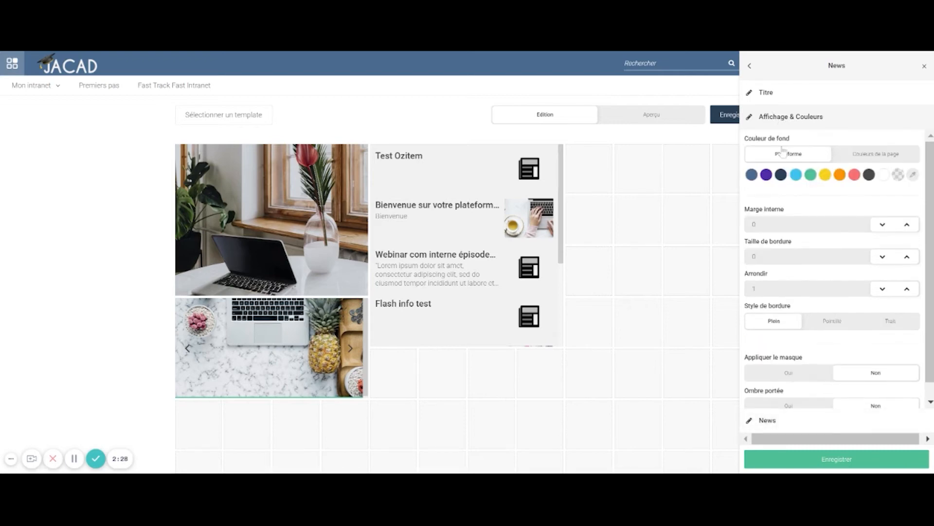
{"action": "left_click", "coordinate": [798, 177]}
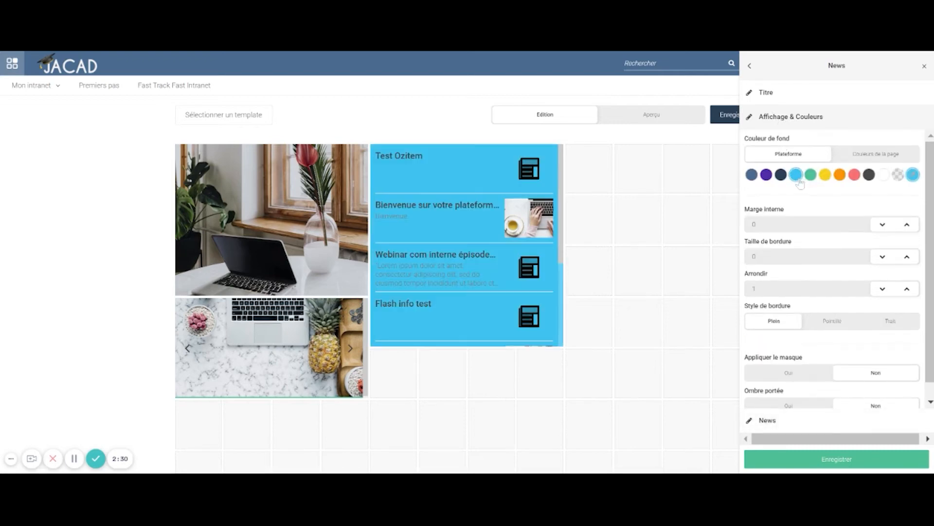
{"action": "left_click", "coordinate": [880, 175]}
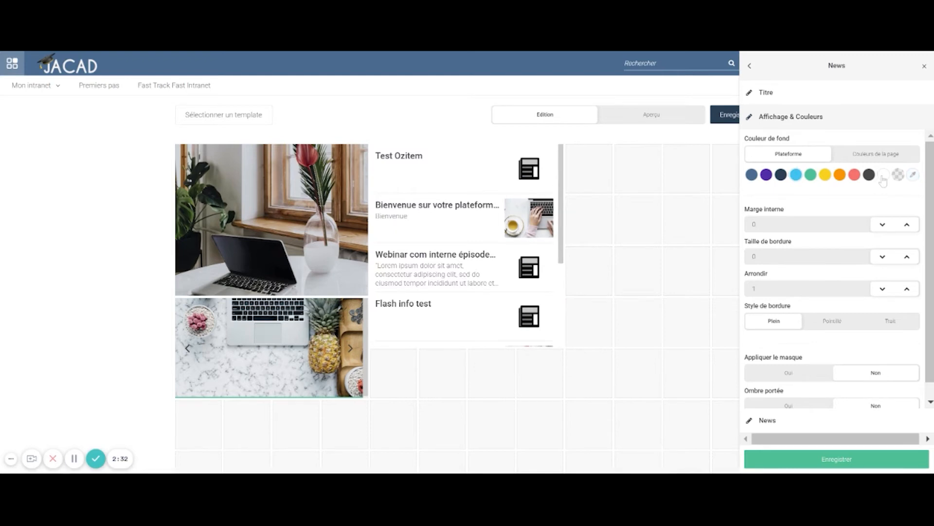
{"action": "left_click", "coordinate": [907, 224]}
{"action": "left_click", "coordinate": [908, 225]}
{"action": "left_click", "coordinate": [907, 225]}
{"action": "left_click", "coordinate": [907, 225]}
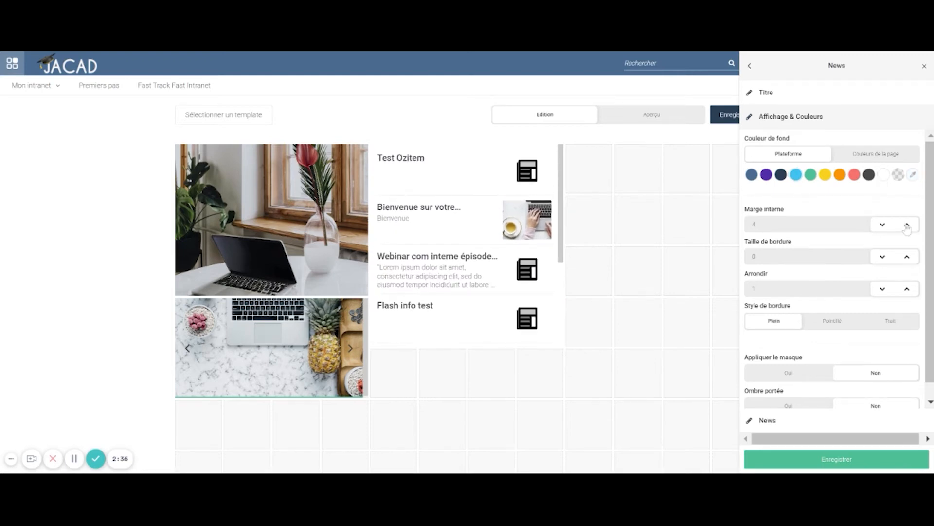
{"action": "left_click", "coordinate": [908, 225]}
{"action": "left_click", "coordinate": [908, 225]}
{"action": "left_click", "coordinate": [908, 224]}
{"action": "left_click", "coordinate": [908, 225]}
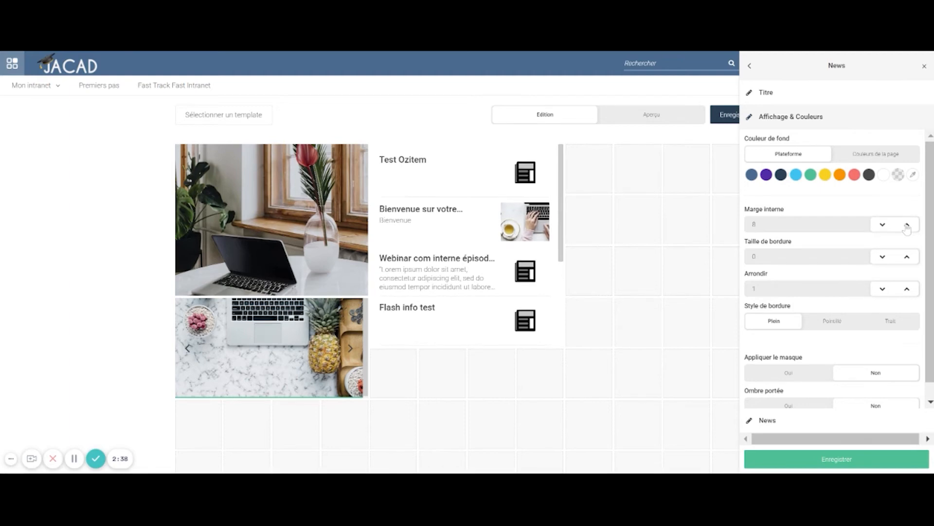
Give the News widget a yellow background and a green border of size 4.
{"action": "left_click", "coordinate": [826, 175]}
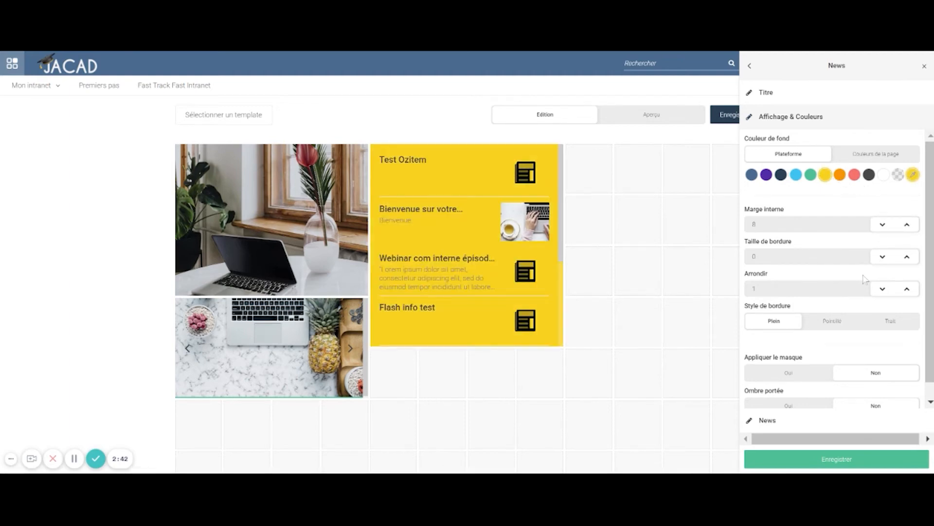
{"action": "left_click", "coordinate": [907, 257]}
{"action": "left_click", "coordinate": [907, 257]}
{"action": "left_click", "coordinate": [907, 257]}
{"action": "left_click", "coordinate": [907, 257]}
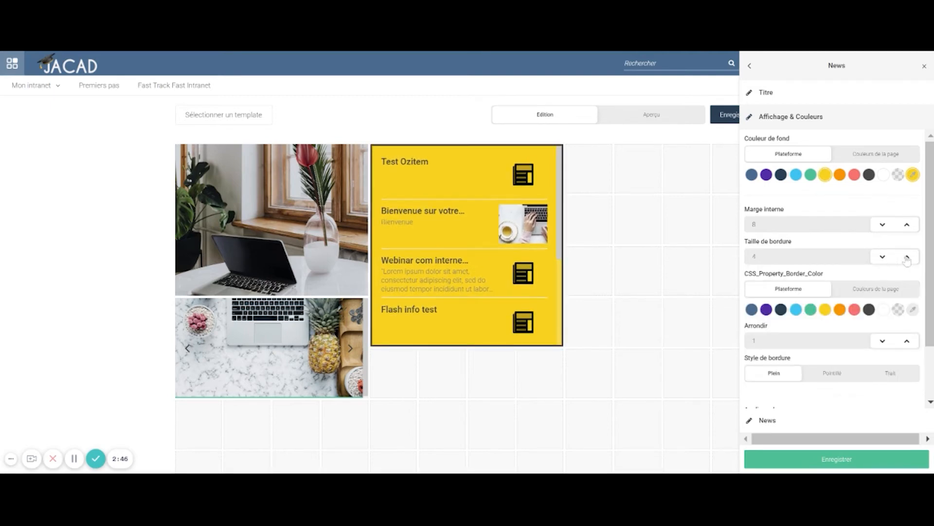
{"action": "left_click", "coordinate": [811, 310]}
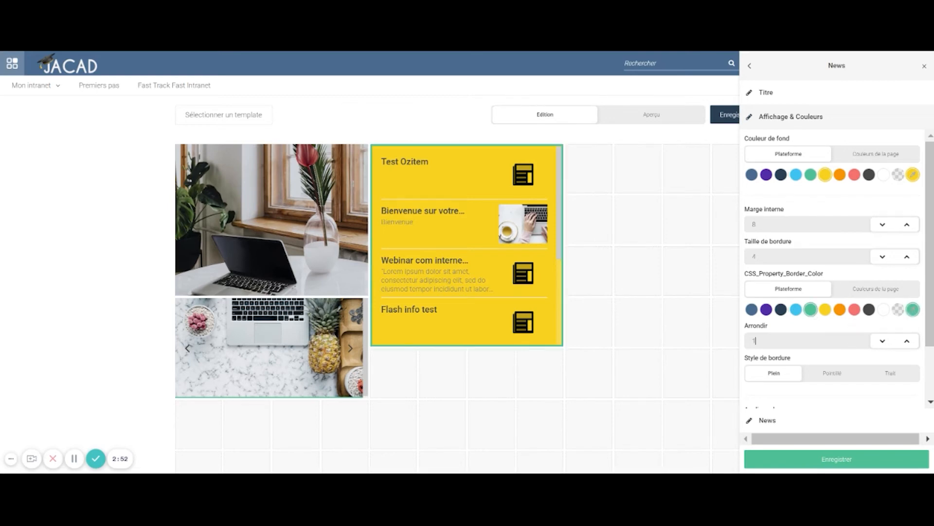
Try a corner rounding of 30 on the News widget and clear the rounding value.
{"action": "left_click_drag", "start_coordinate": [755, 341], "coordinate": [749, 344]}
{"action": "type", "text": "30"}
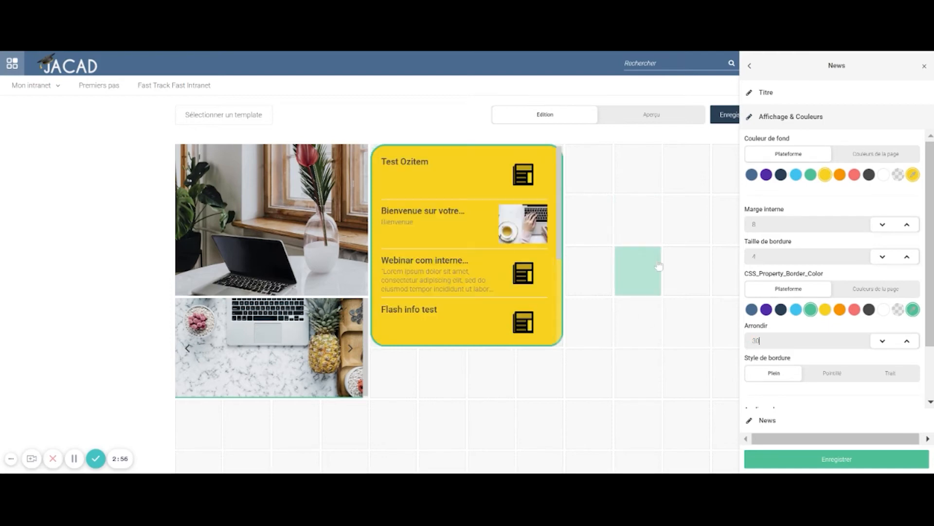
{"action": "key", "text": "BackSpace"}
{"action": "key", "text": "BackSpace"}
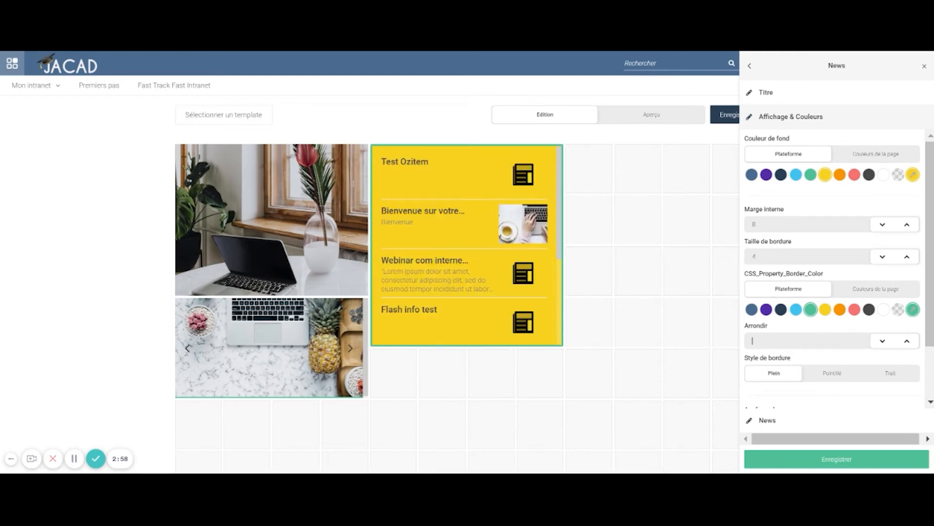
Try the dotted and Trait border styles on the News widget and return to Plein.
{"action": "left_click", "coordinate": [832, 373]}
{"action": "left_click", "coordinate": [886, 372]}
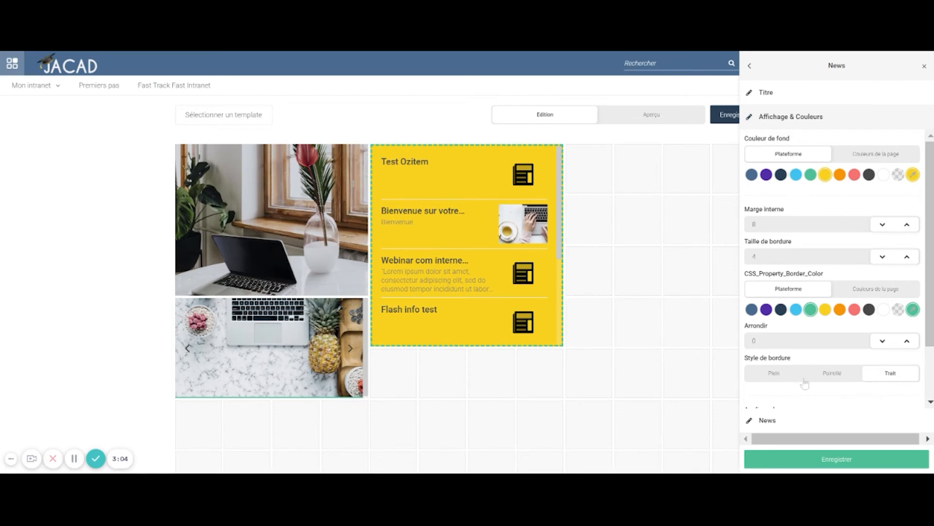
{"action": "left_click", "coordinate": [774, 373]}
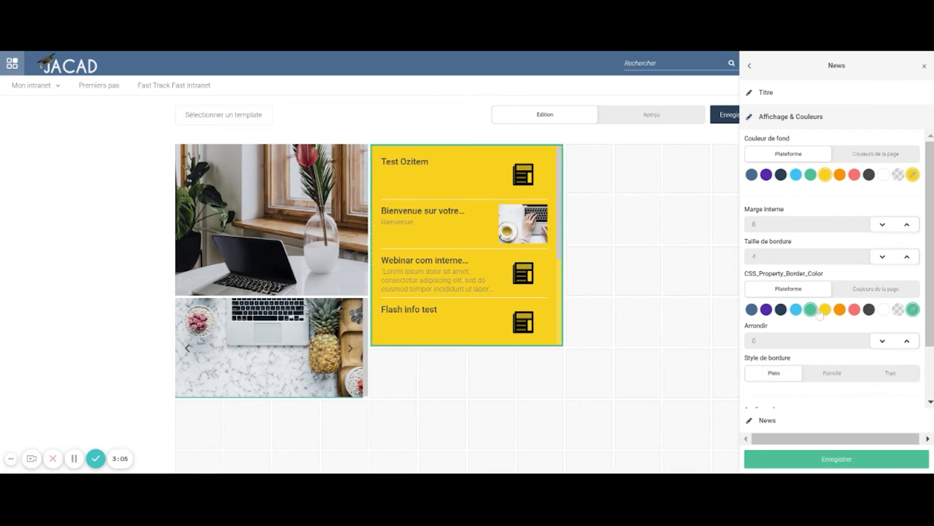
Set the News widget's background to white and give it a dark grey border of size 1.
{"action": "left_click", "coordinate": [884, 309]}
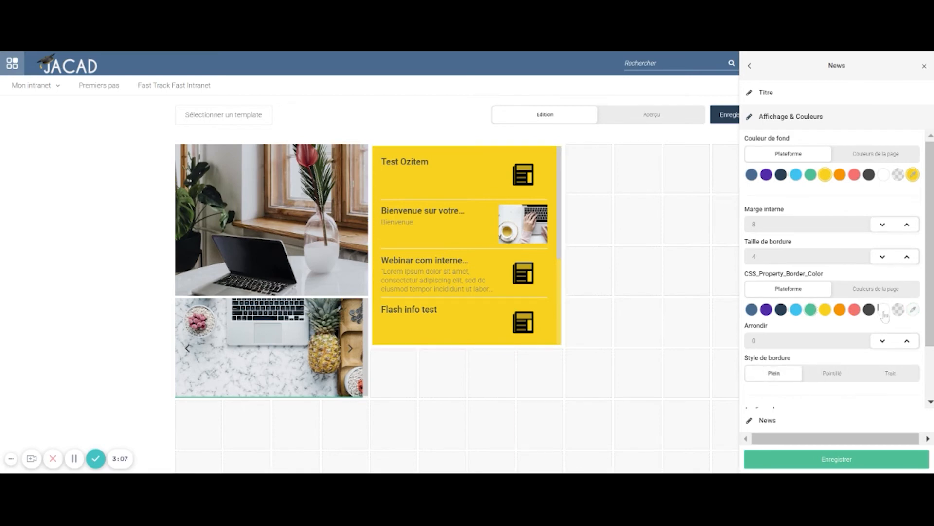
{"action": "left_click", "coordinate": [884, 180]}
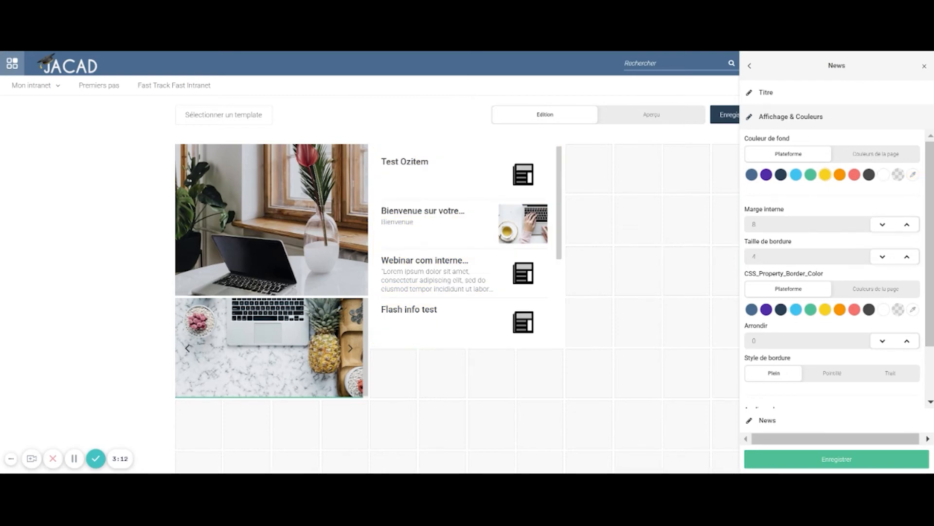
{"action": "left_click", "coordinate": [882, 258]}
{"action": "left_click", "coordinate": [883, 258]}
{"action": "left_click", "coordinate": [882, 258]}
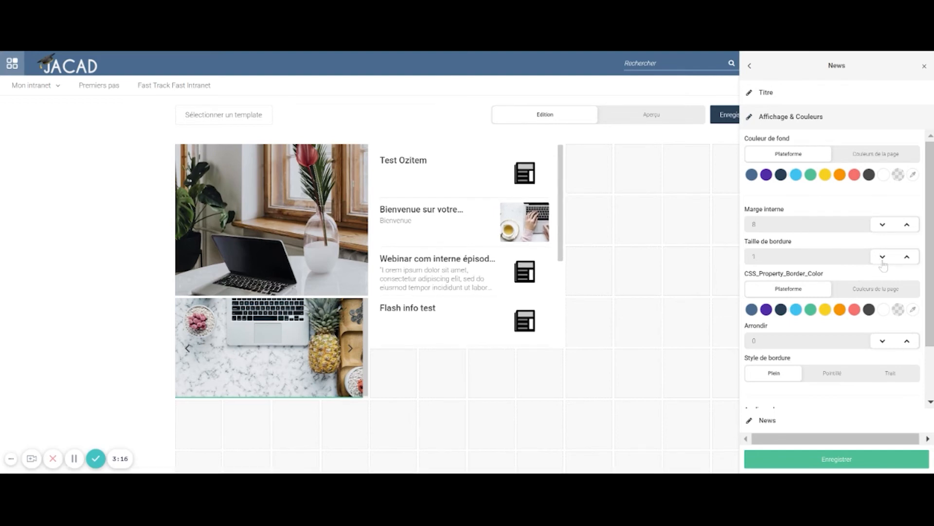
{"action": "left_click", "coordinate": [870, 310]}
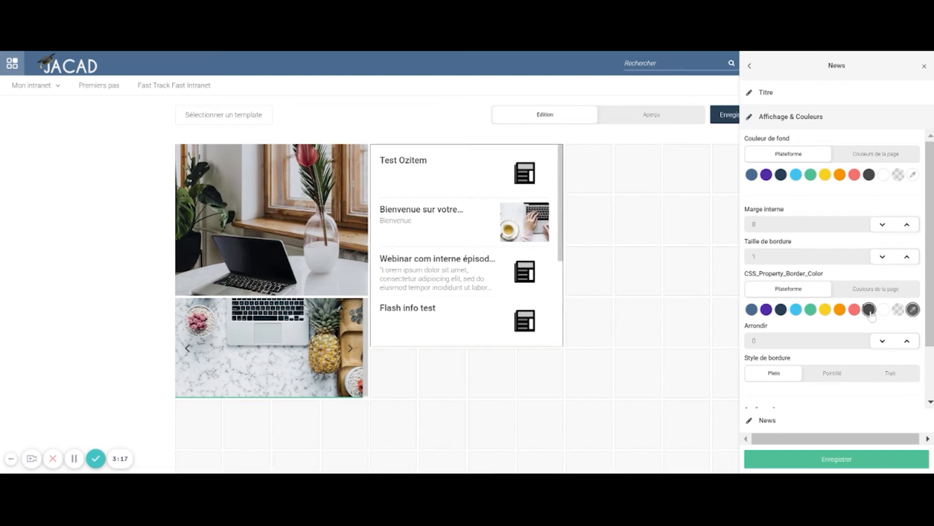
Set the News widget's border to a custom light blue-grey from the full colour palette and save the widget settings.
{"action": "left_click", "coordinate": [913, 309]}
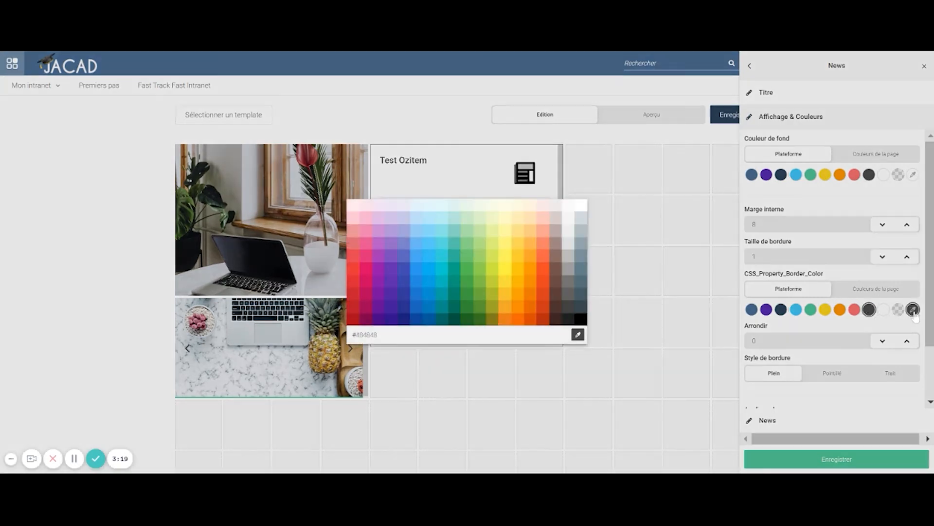
{"action": "left_click", "coordinate": [580, 236]}
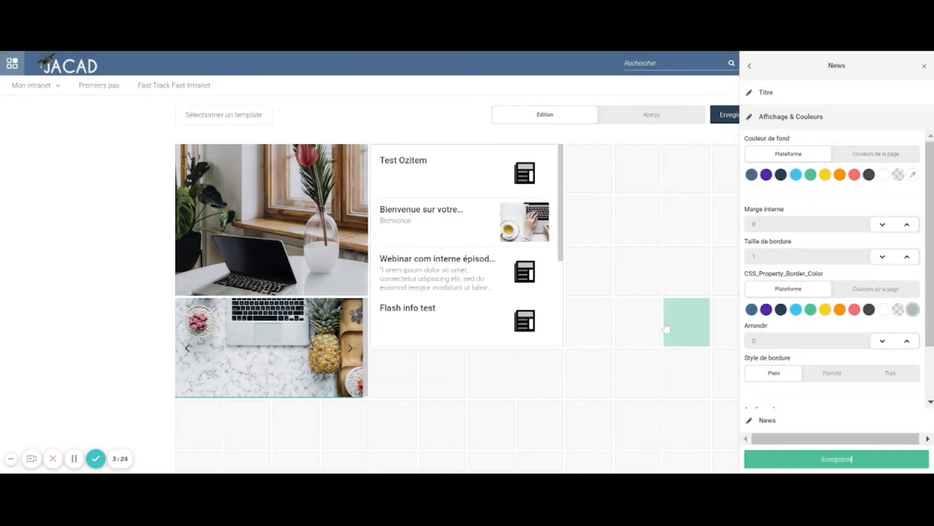
{"action": "scroll", "coordinate": [816, 368], "scroll_direction": "down", "scroll_amount": 2}
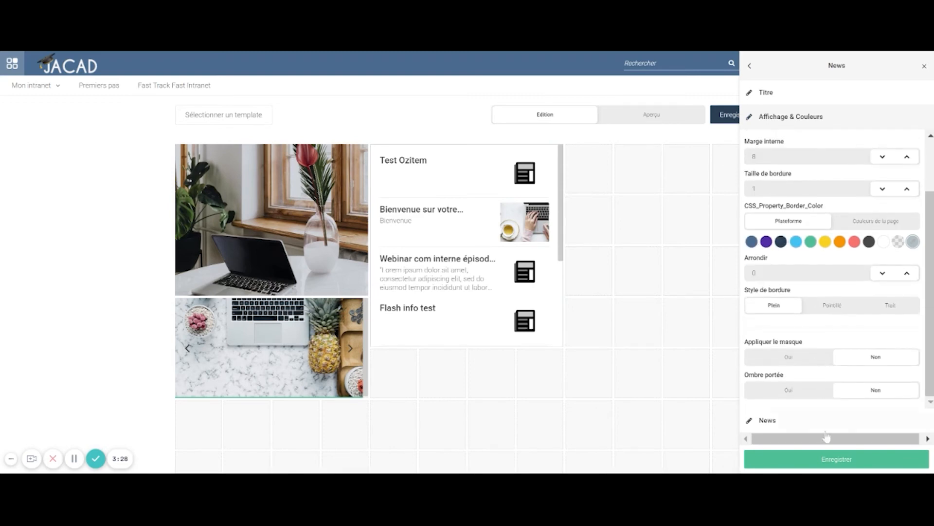
{"action": "left_click", "coordinate": [837, 459]}
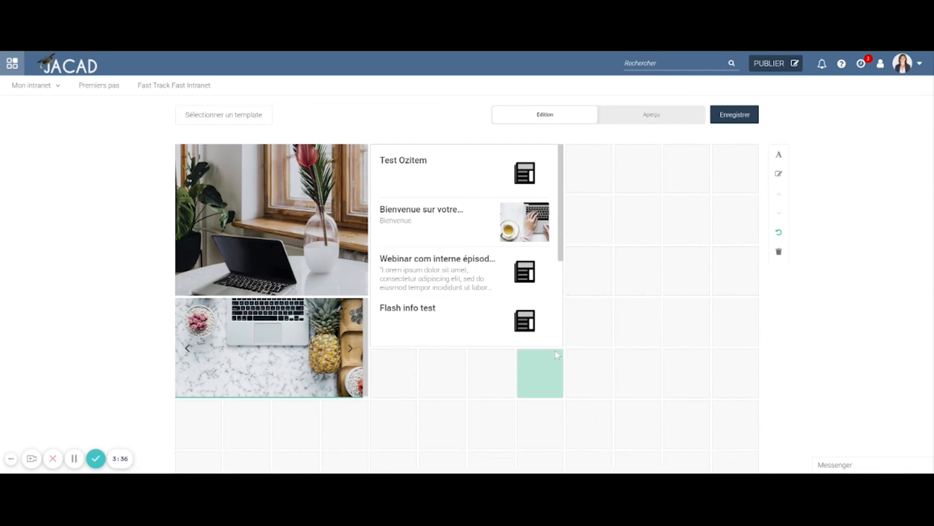
Extend the News widget down by one grid row, making it four columns wide and five rows high.
{"action": "mouse_move", "coordinate": [504, 288]}
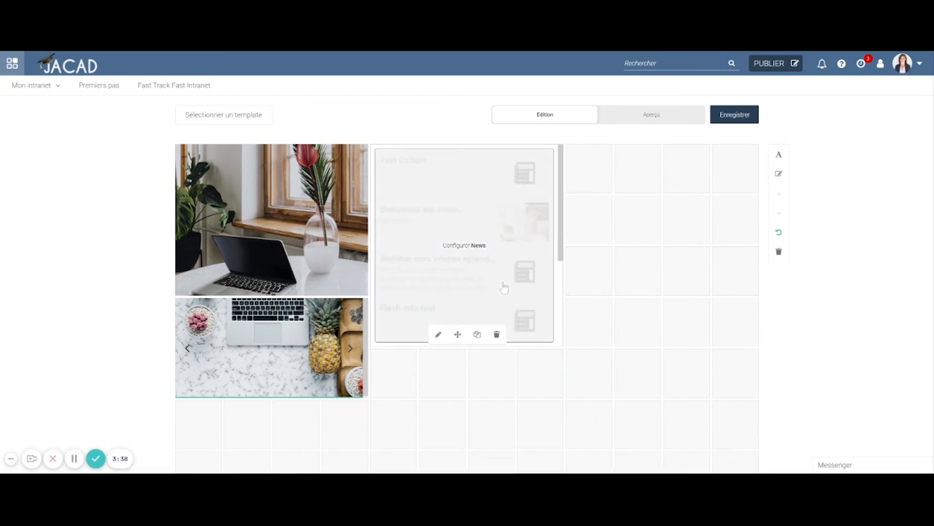
{"action": "left_click", "coordinate": [439, 341]}
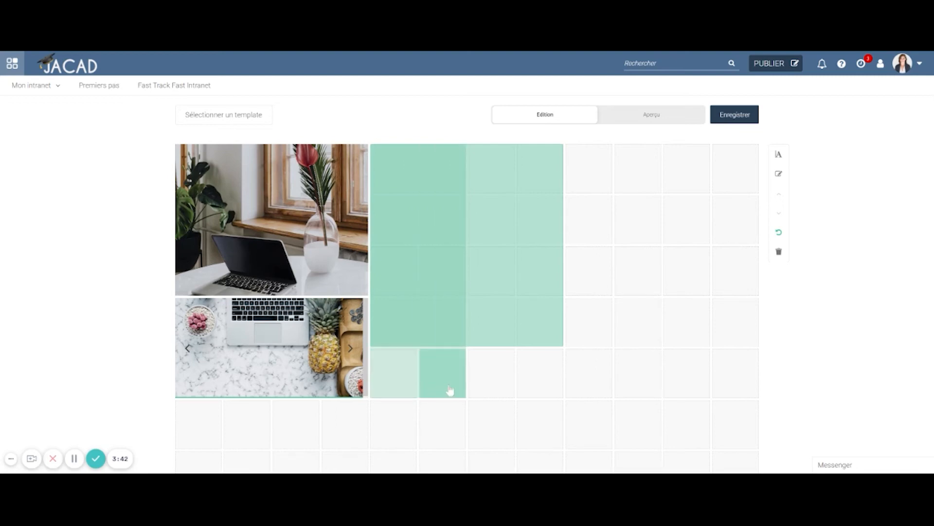
{"action": "left_click", "coordinate": [543, 386]}
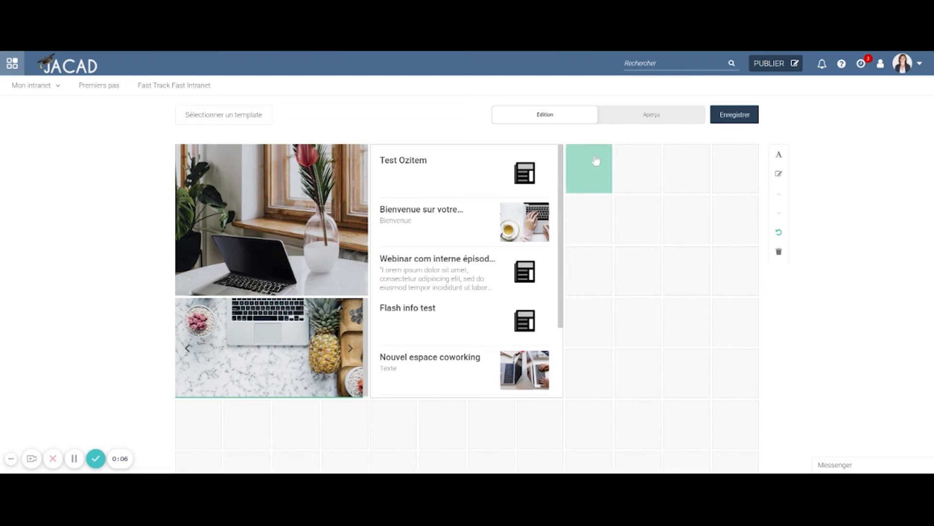
Create a block four columns wide and five rows high beside the News widget and add a Flux d'activité widget to it.
{"action": "left_click_drag", "start_coordinate": [596, 160], "coordinate": [741, 394]}
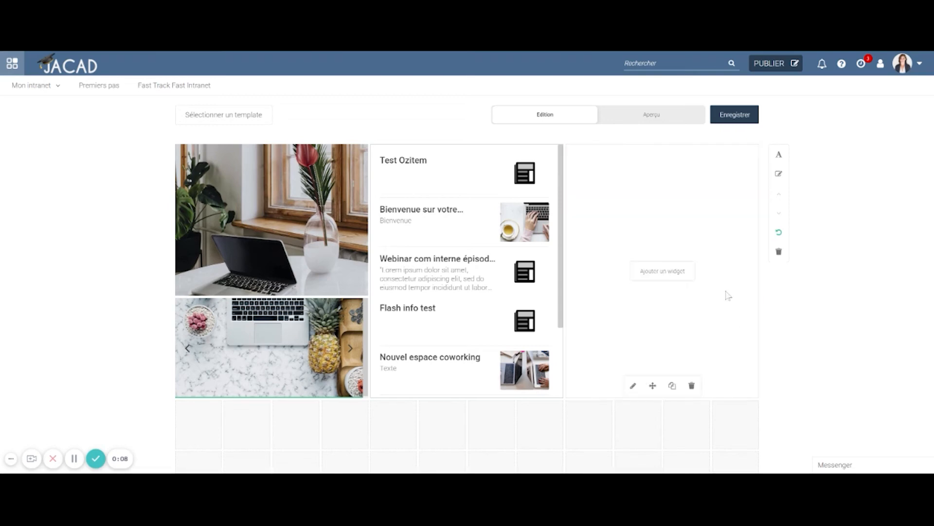
{"action": "left_click", "coordinate": [675, 272]}
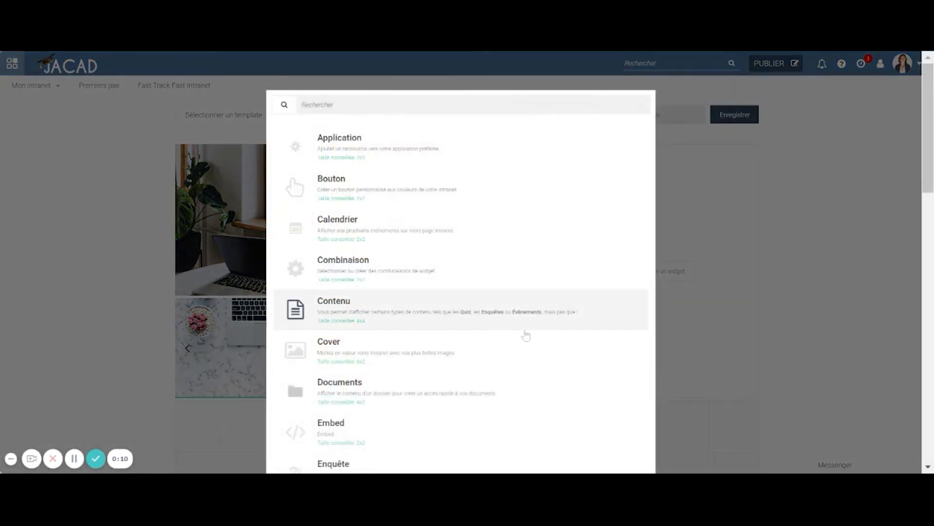
{"action": "scroll", "coordinate": [526, 336], "scroll_direction": "down", "scroll_amount": 6}
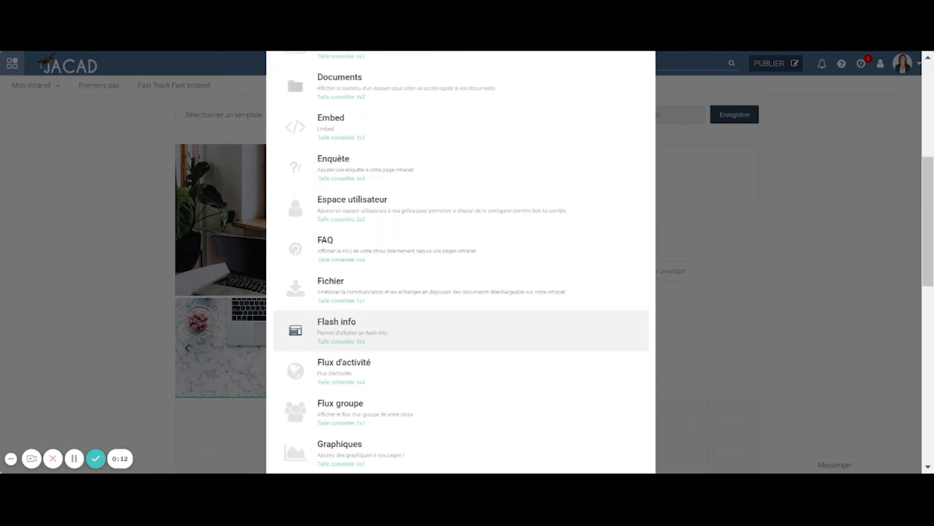
{"action": "left_click", "coordinate": [372, 376]}
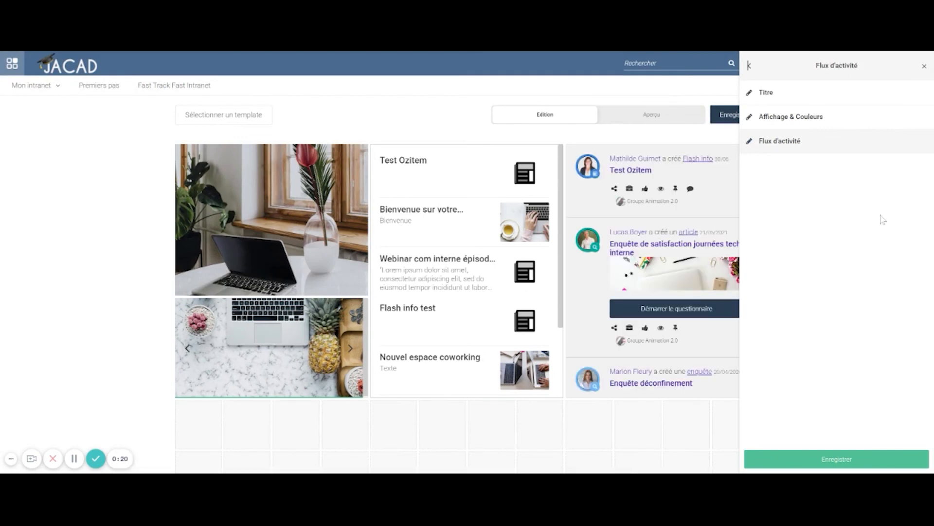
Give the Flux d'activité widget a white background and a blue-grey border of size 1, and save its settings.
{"action": "left_click", "coordinate": [810, 119]}
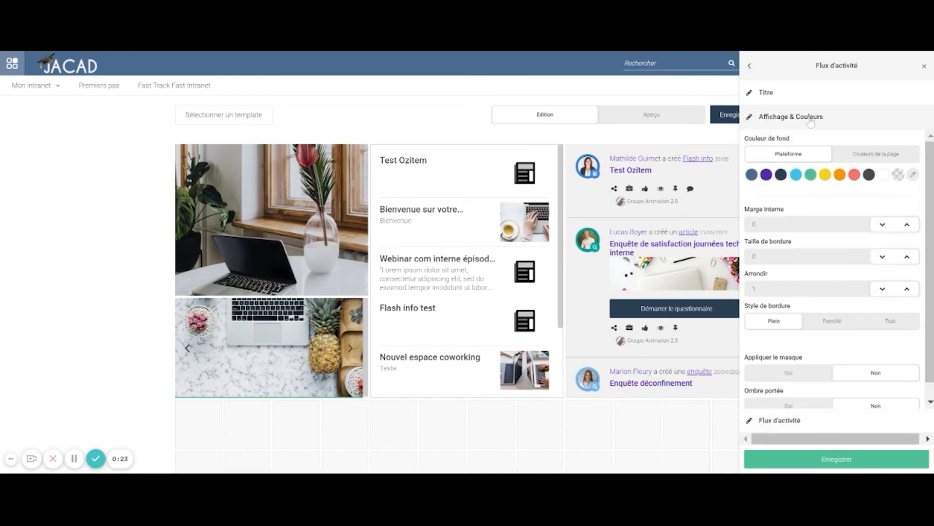
{"action": "left_click", "coordinate": [884, 175]}
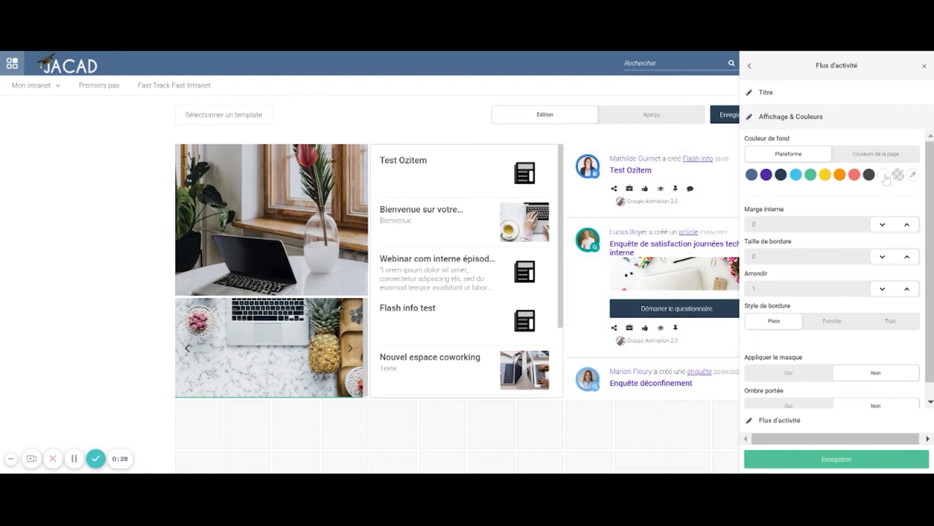
{"action": "left_click", "coordinate": [906, 258]}
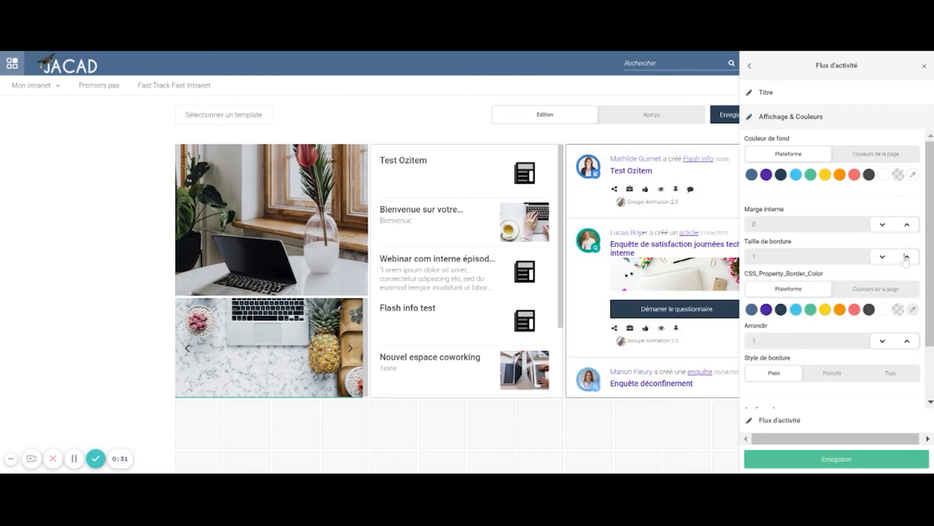
{"action": "left_click", "coordinate": [913, 311]}
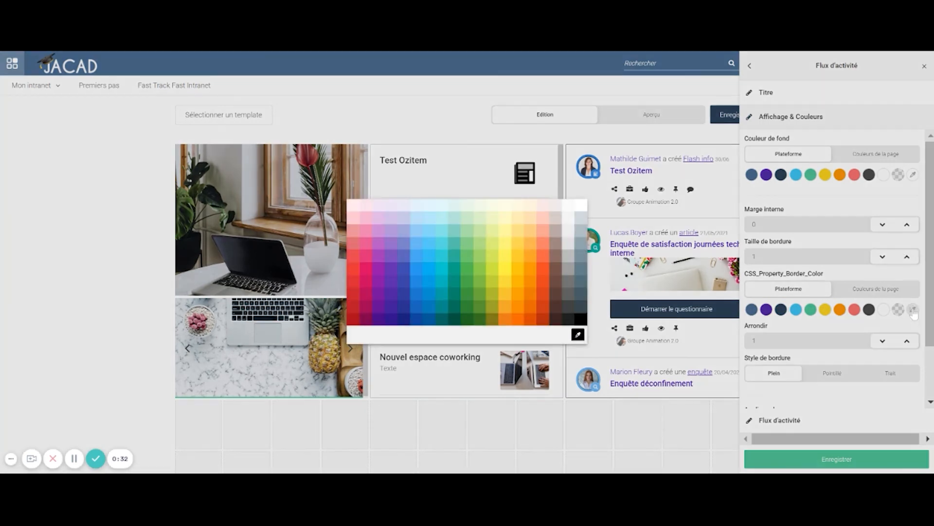
{"action": "left_click", "coordinate": [583, 249]}
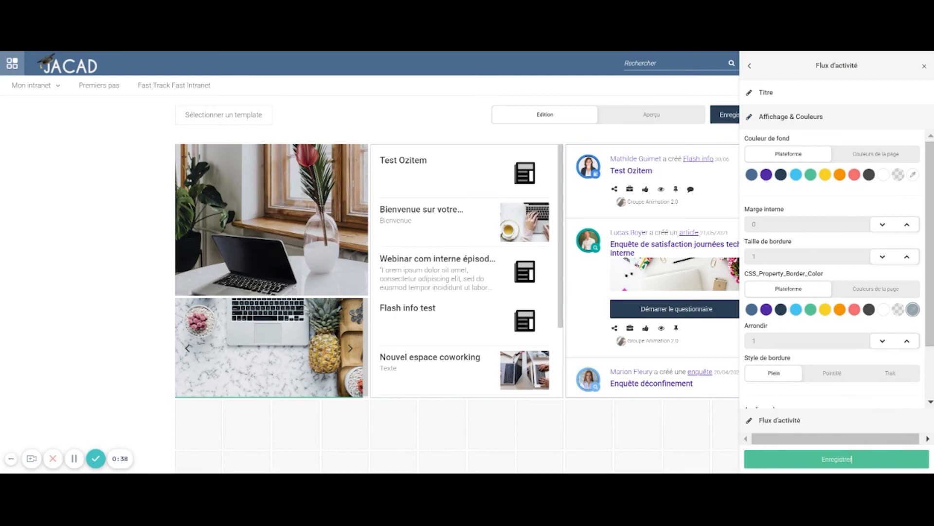
{"action": "left_click", "coordinate": [859, 466]}
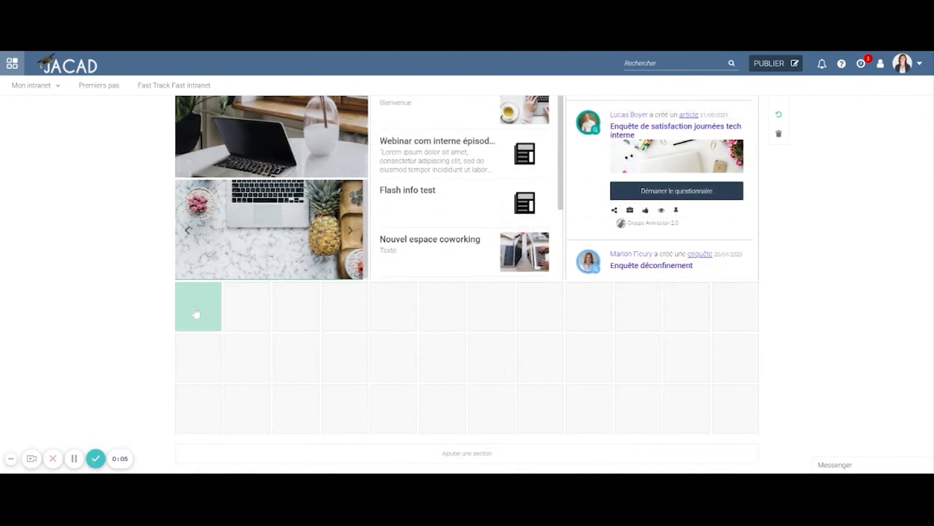
Create a block nine columns wide and three rows high beneath the existing widgets and add a Flash info widget to it.
{"action": "left_click_drag", "start_coordinate": [194, 315], "coordinate": [578, 400]}
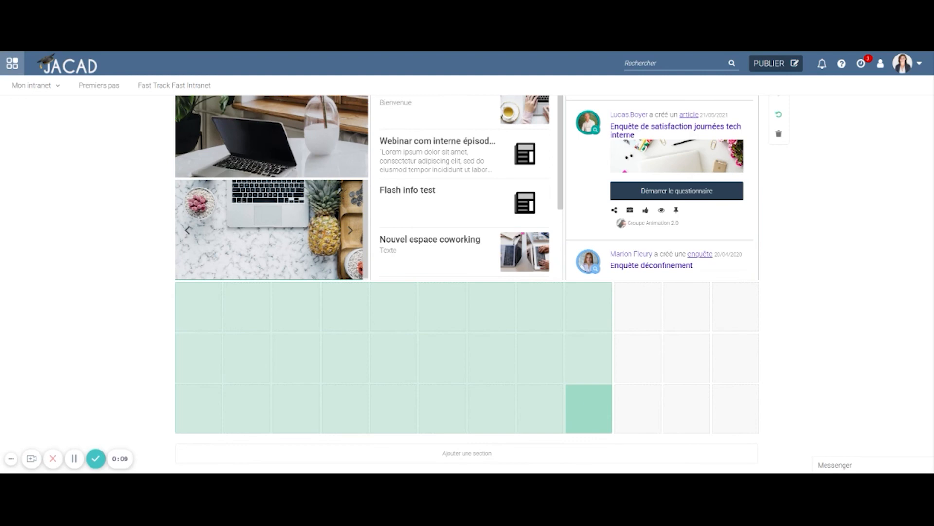
{"action": "left_click_drag", "start_coordinate": [578, 400], "coordinate": [577, 399]}
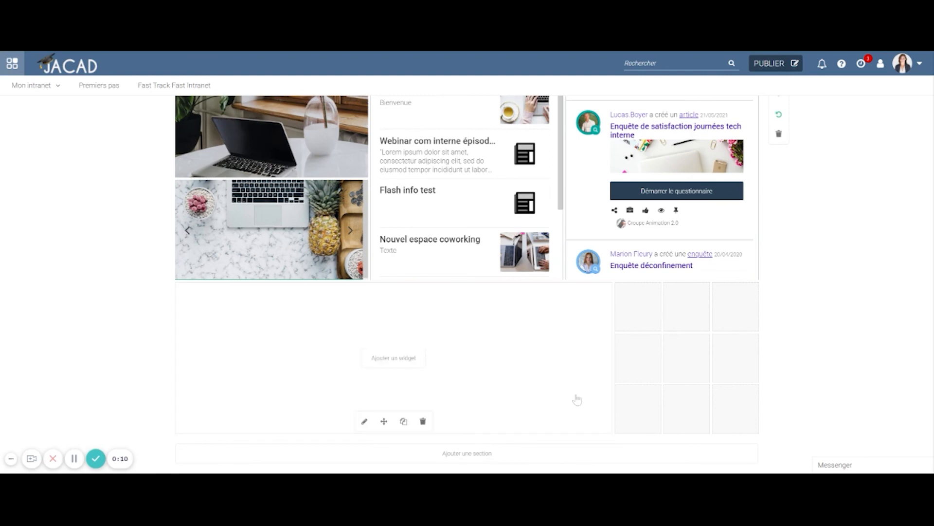
{"action": "left_click", "coordinate": [414, 359]}
{"action": "scroll", "coordinate": [413, 366], "scroll_direction": "down", "scroll_amount": 5}
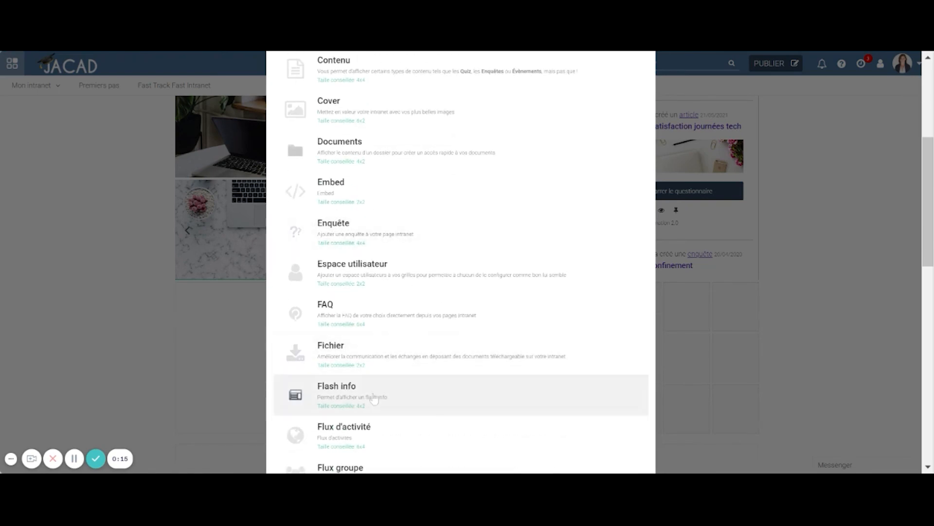
{"action": "left_click", "coordinate": [374, 399]}
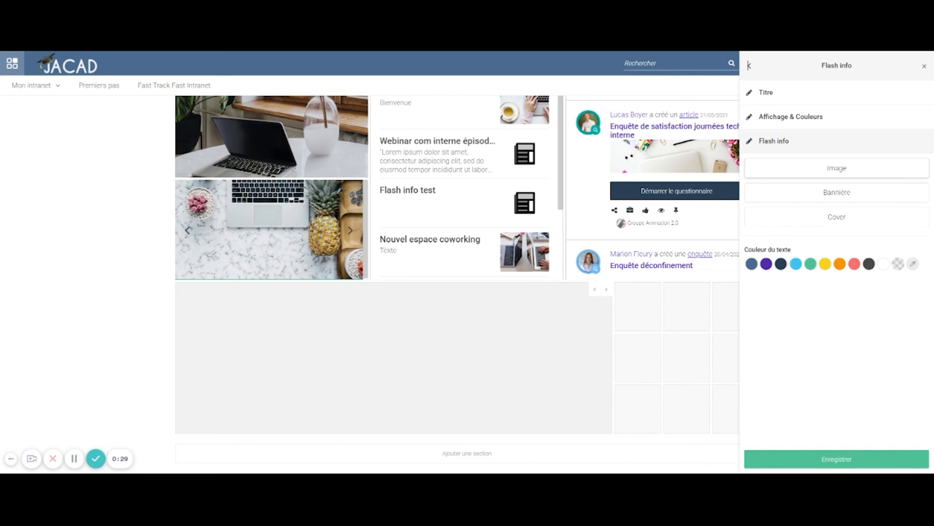
Set the Flash info widget's display to Cover, review its Affichage & Couleurs settings and save the widget.
{"action": "left_click", "coordinate": [822, 223]}
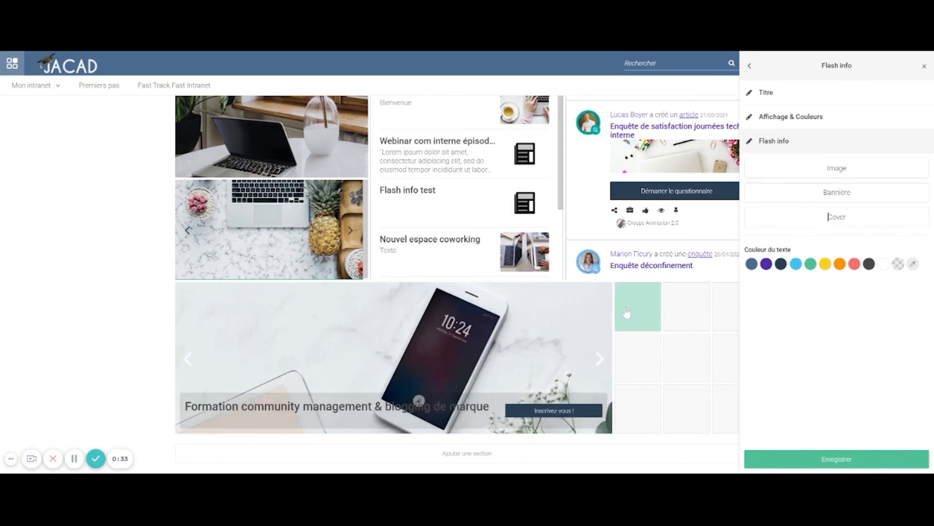
{"action": "mouse_move", "coordinate": [473, 337]}
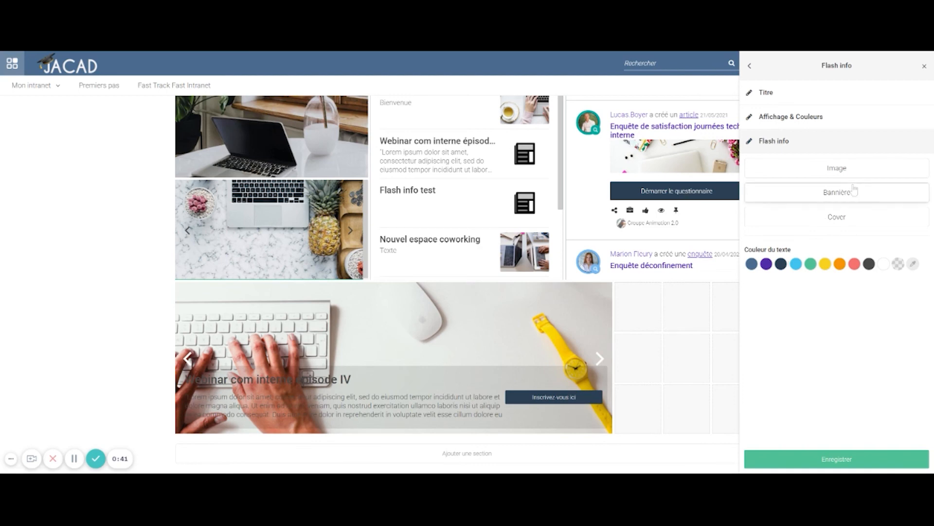
{"action": "left_click", "coordinate": [836, 123]}
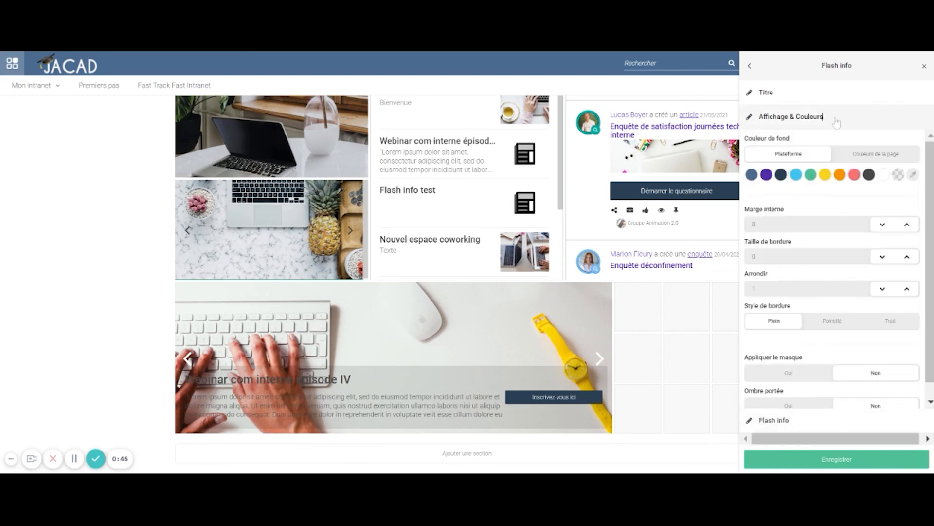
{"action": "left_click", "coordinate": [830, 123]}
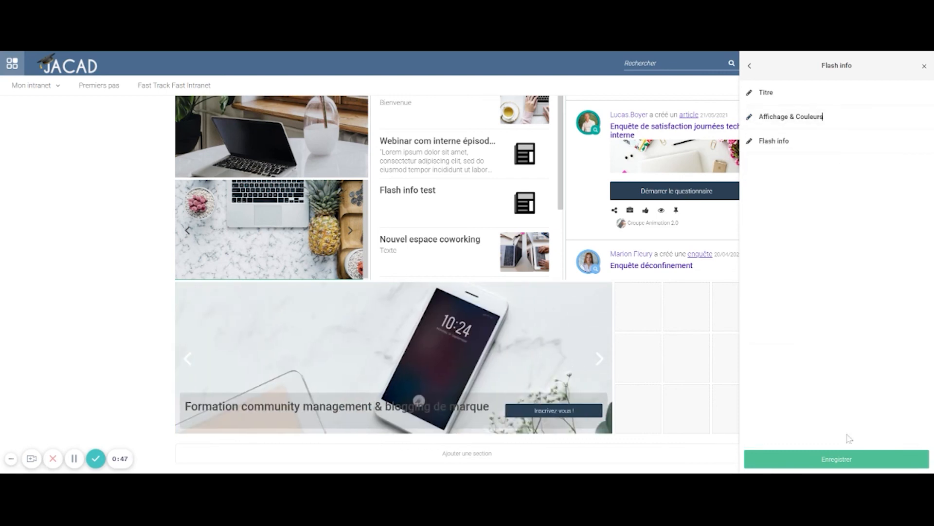
{"action": "left_click", "coordinate": [844, 465]}
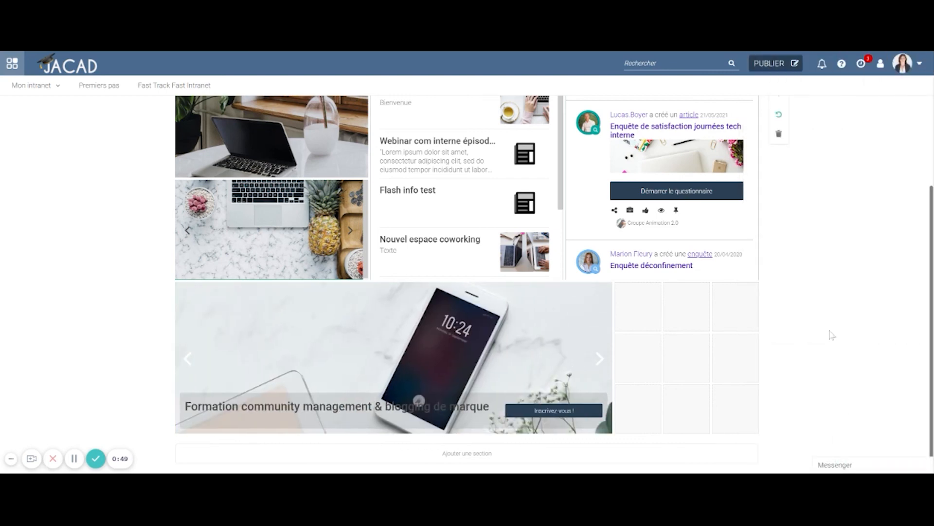